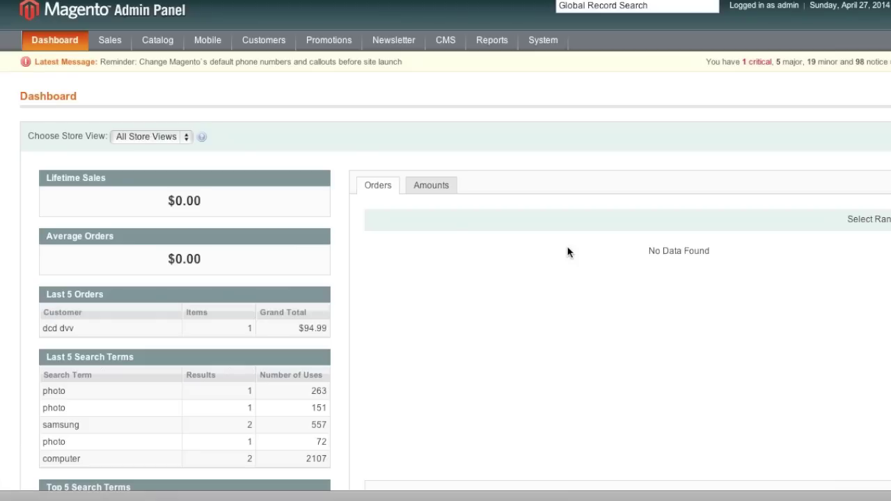
- Open the Shipping Methods section of the system configuration
mouse_move(549, 41)
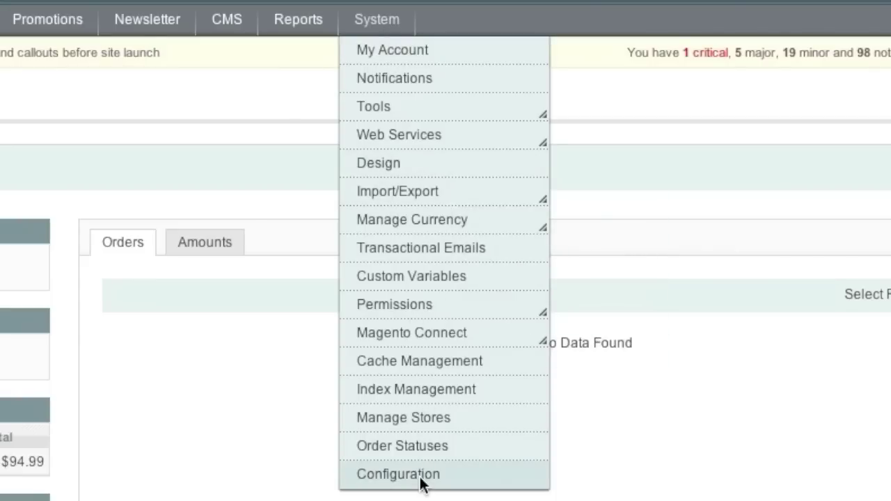
left_click(398, 474)
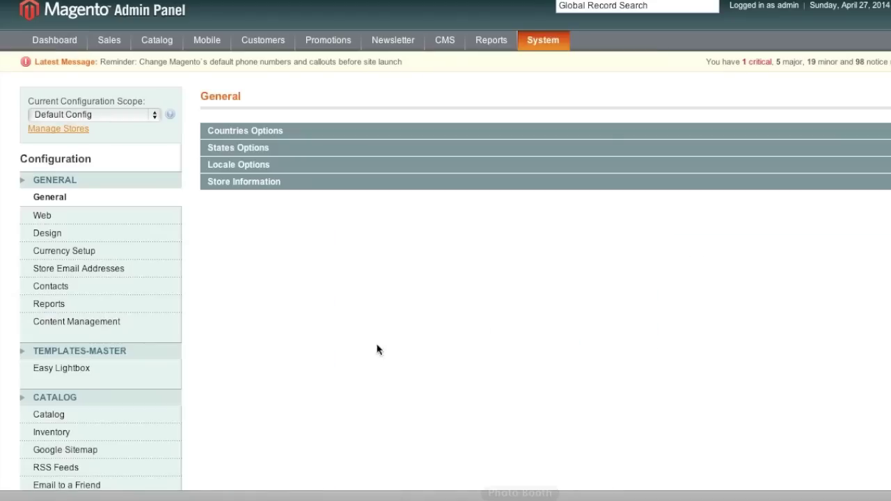
scroll(348, 369, "down", 3)
scroll(318, 380, "down", 3)
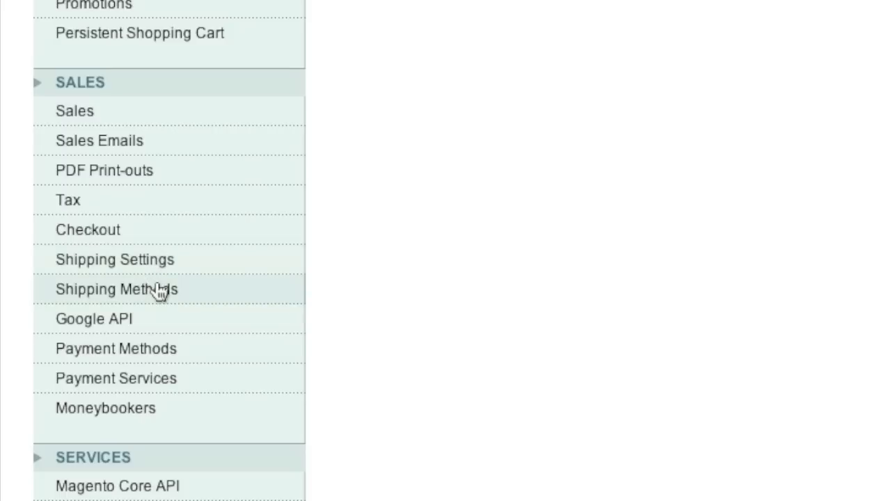
left_click(160, 289)
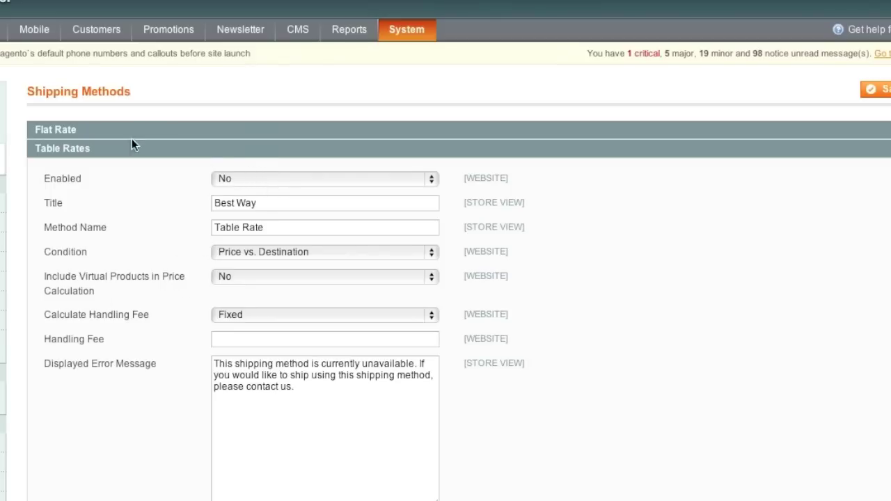
- Enable the Table Rates shipping method and choose Price vs. Destination as its condition
left_click(286, 180)
left_click(274, 167)
left_click(236, 208)
left_click(274, 252)
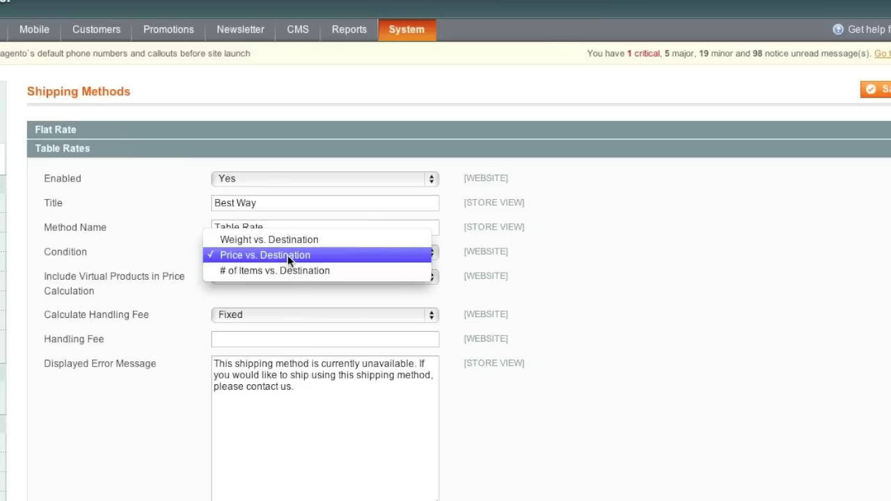
left_click(288, 255)
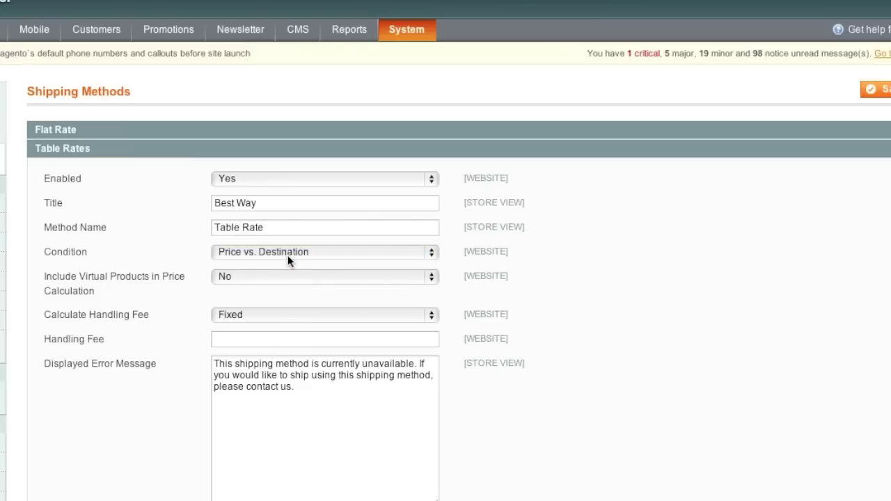
- Check the calculation choices for the Table Rates handling fee and the Handling Fee field
scroll(160, 272, "down", 1)
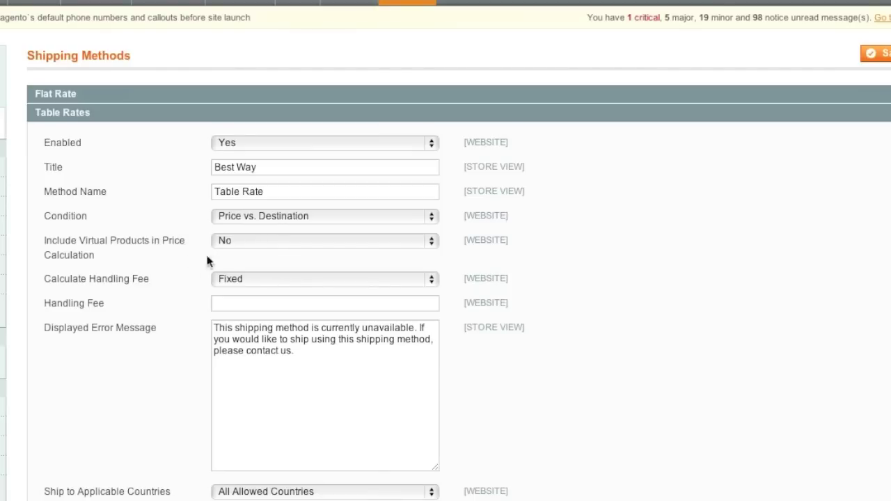
scroll(185, 275, "down", 1)
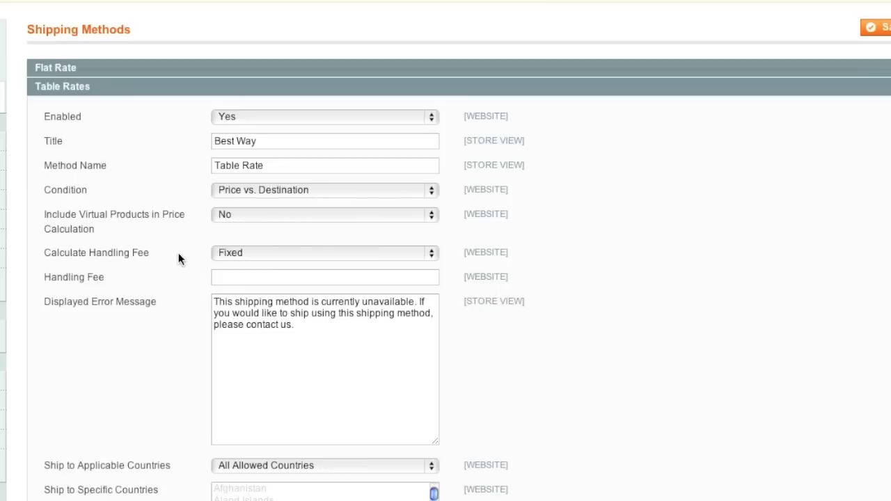
left_click(258, 253)
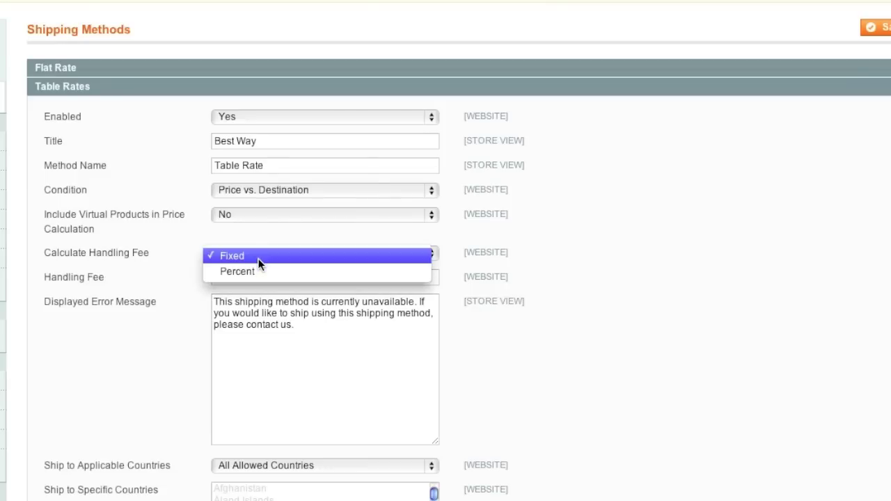
left_click(178, 261)
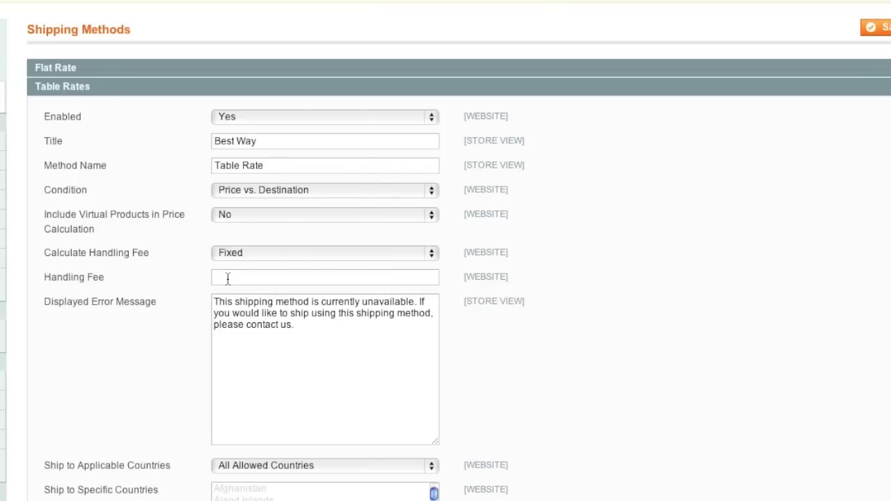
left_click(243, 279)
- Limit Table Rates shipping to Specific Countries and select United States in the country list
scroll(175, 304, "down", 5)
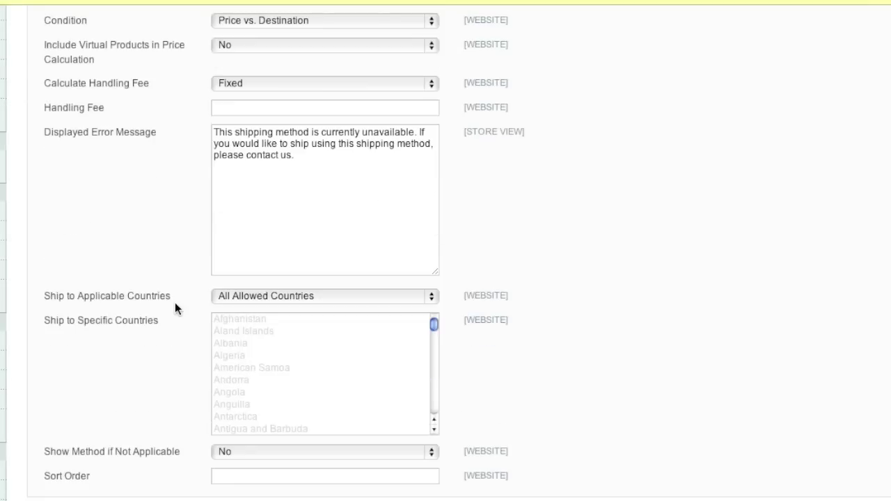
left_click(251, 296)
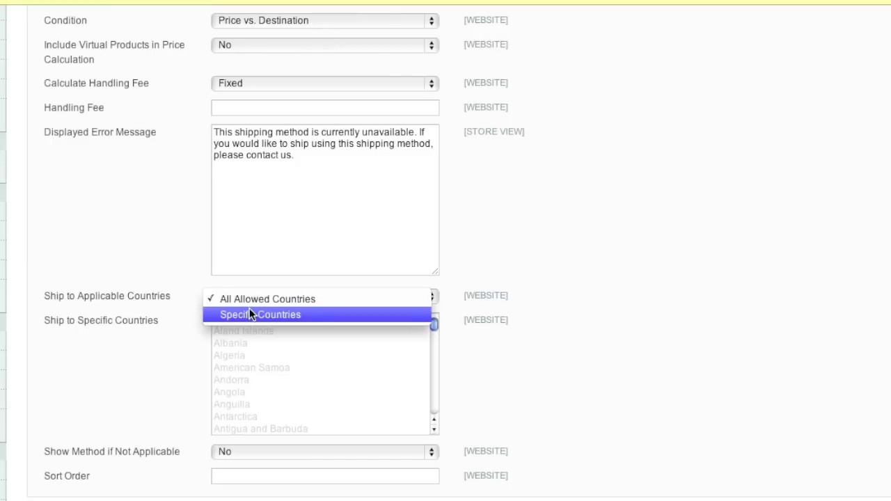
left_click(249, 312)
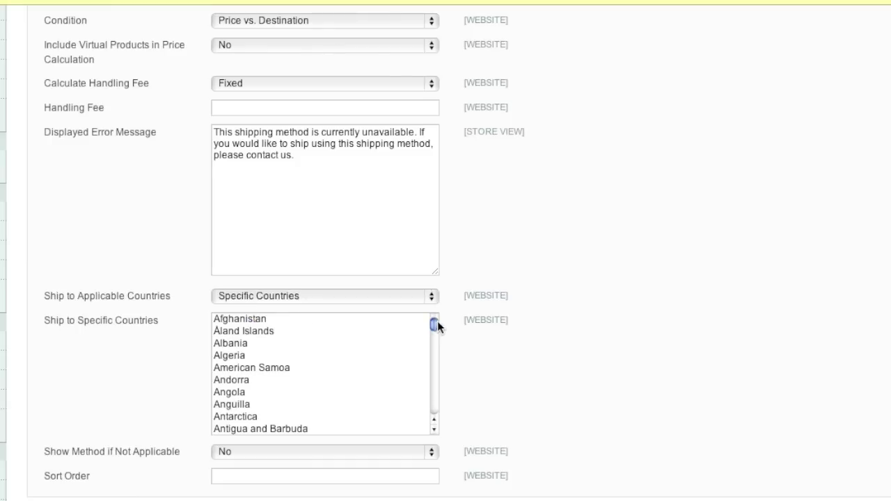
left_click_drag(435, 323, 435, 339)
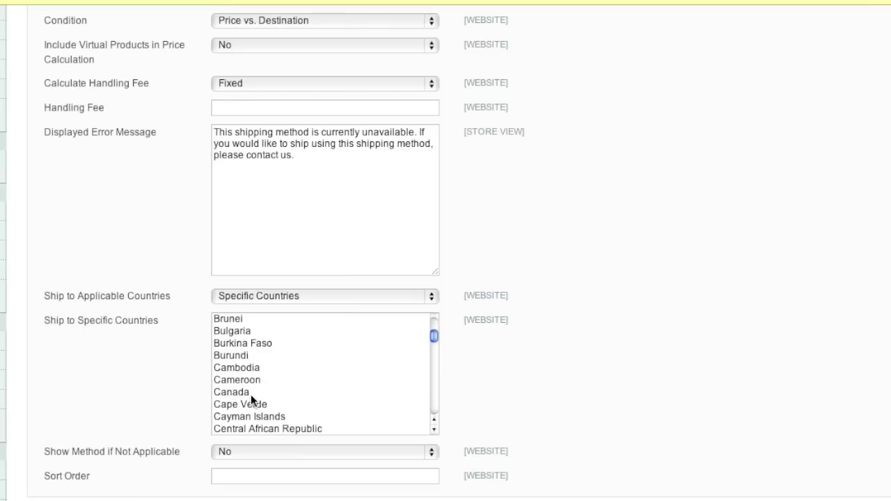
left_click(250, 394)
left_click_drag(432, 333, 428, 406)
left_click(270, 381)
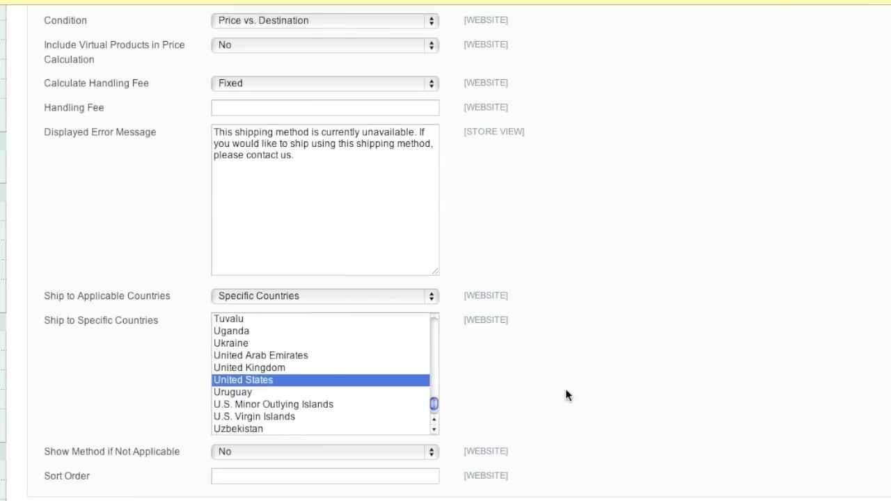
- Save the shipping methods configuration and switch the configuration scope to Main Website
scroll(565, 394, "down", 4)
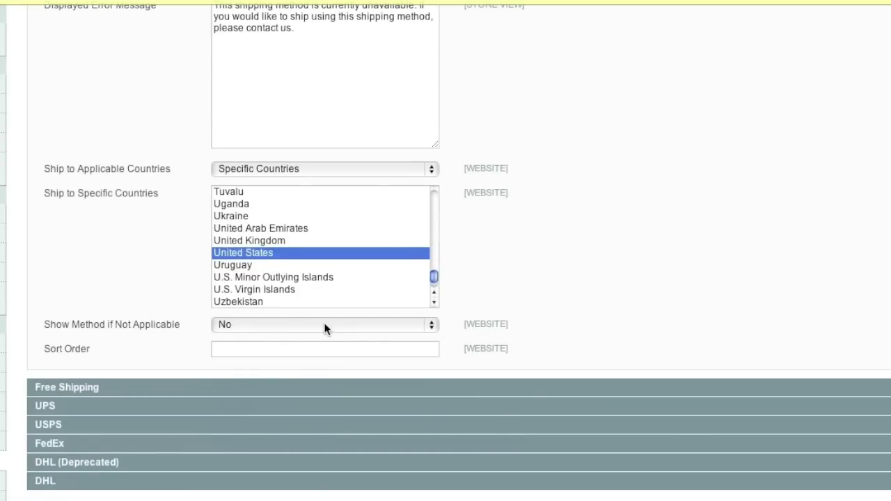
left_click(235, 349)
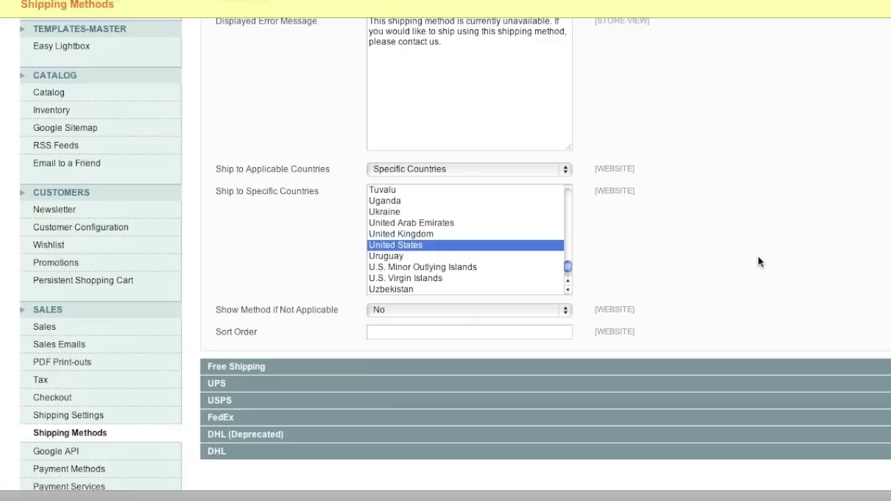
scroll(645, 268, "up", 10)
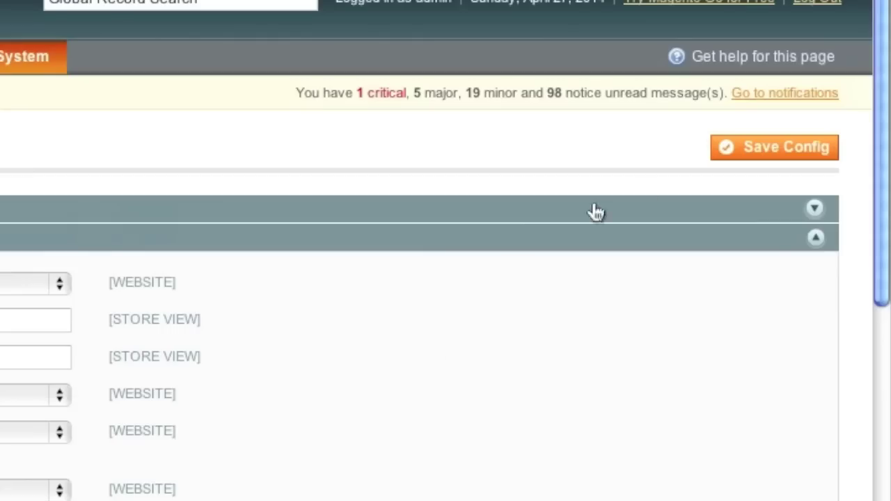
left_click(791, 145)
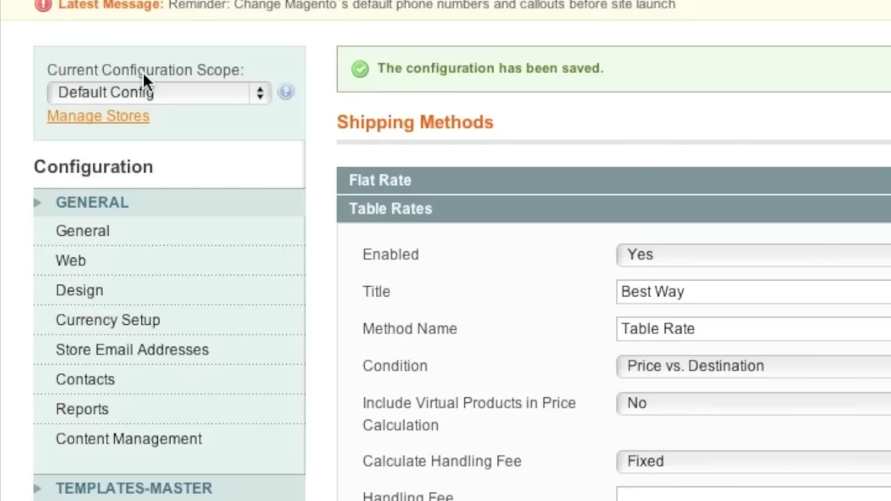
left_click(216, 98)
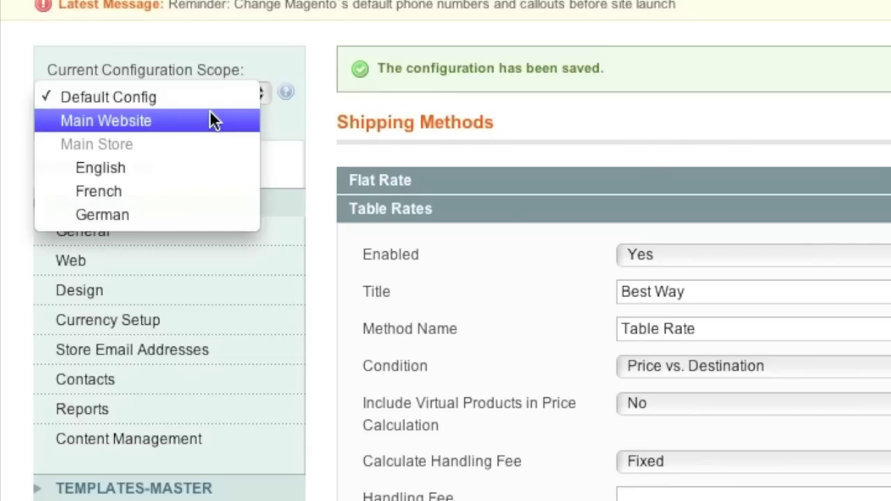
left_click(186, 121)
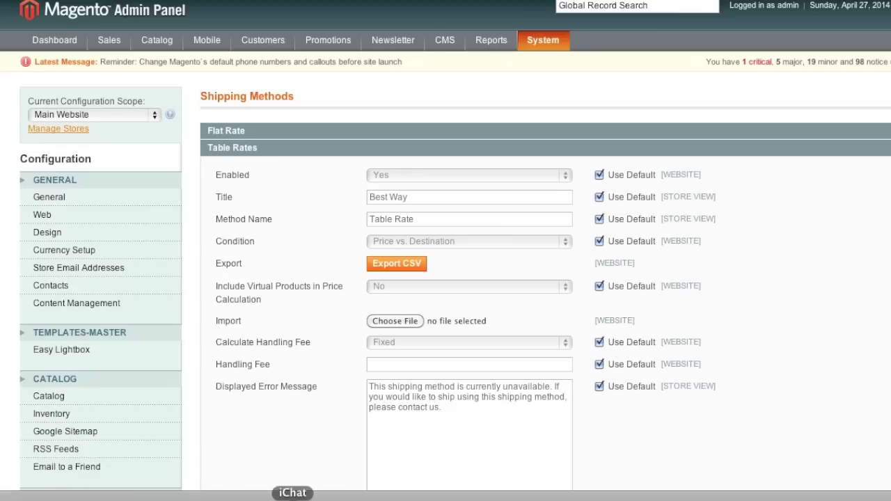
- Locate the downloaded tablerates.csv in the Downloads folder and open it with Microsoft Excel
right_click(249, 496)
left_click(324, 403)
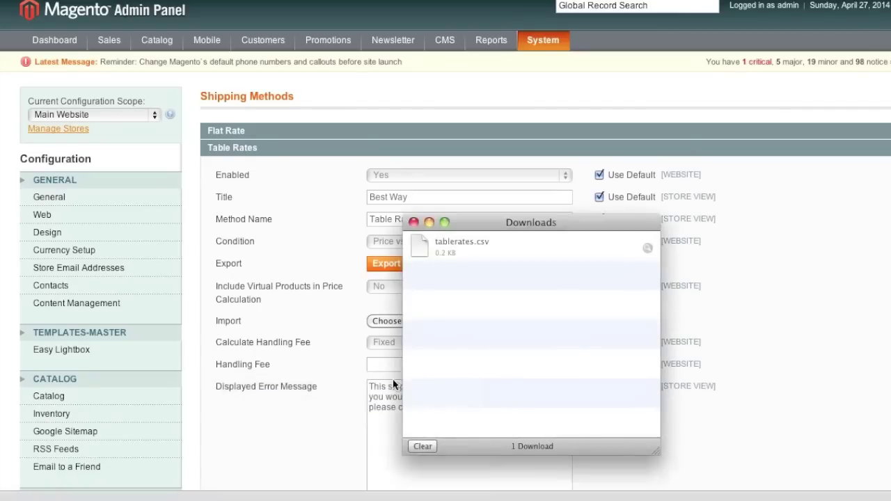
left_click(646, 251)
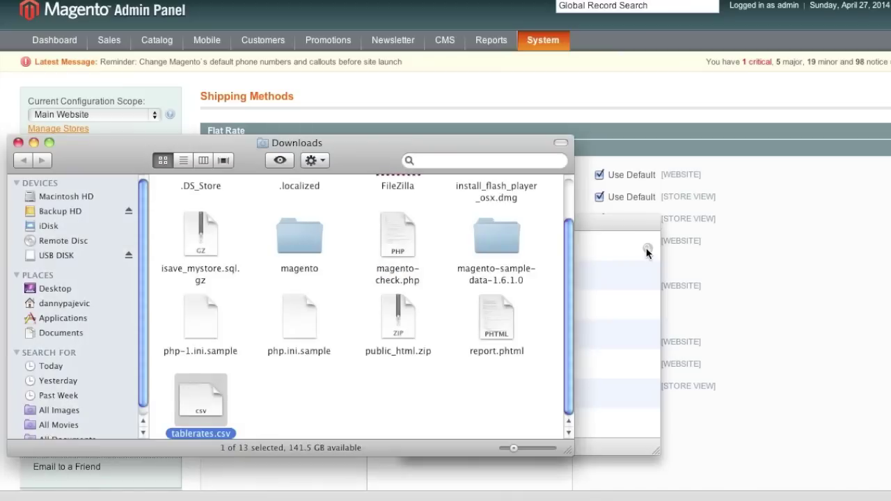
right_click(209, 403)
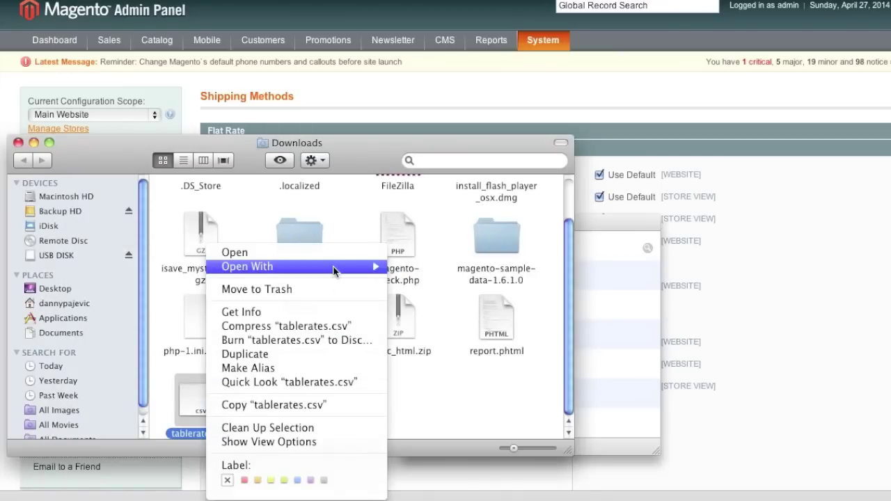
mouse_move(333, 266)
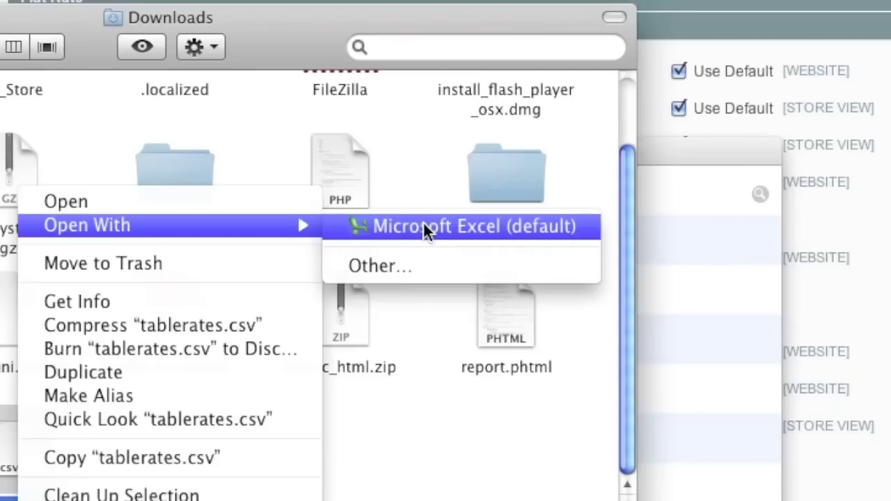
left_click(424, 226)
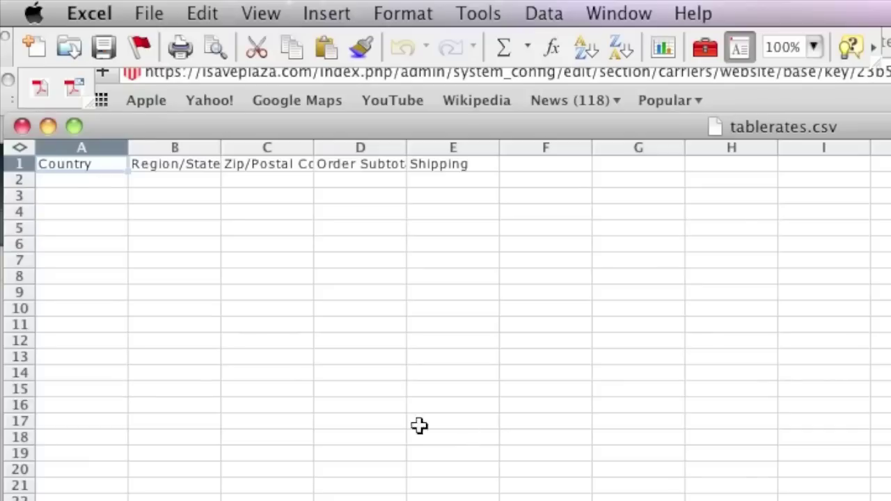
- Go through the row 2 cells under Country, Region/State, Zip/Postal Code, Order Subtotal and Shipping to review what each column needs
left_click(85, 180)
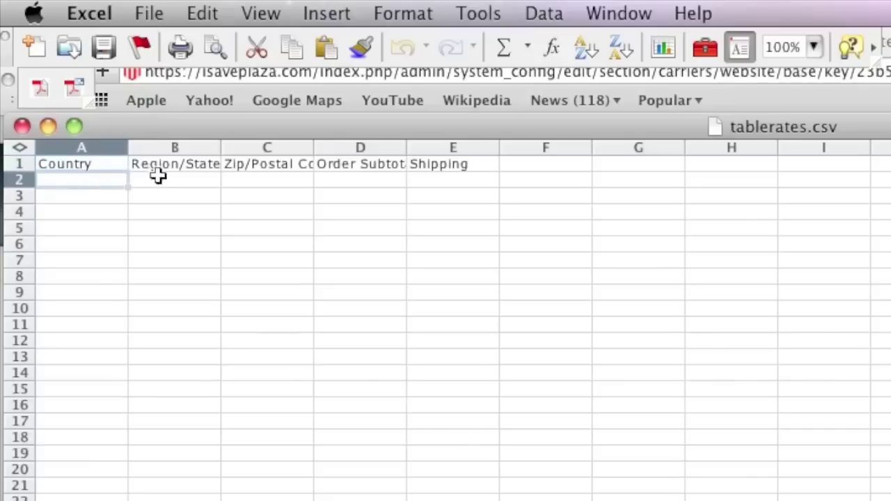
left_click(193, 176)
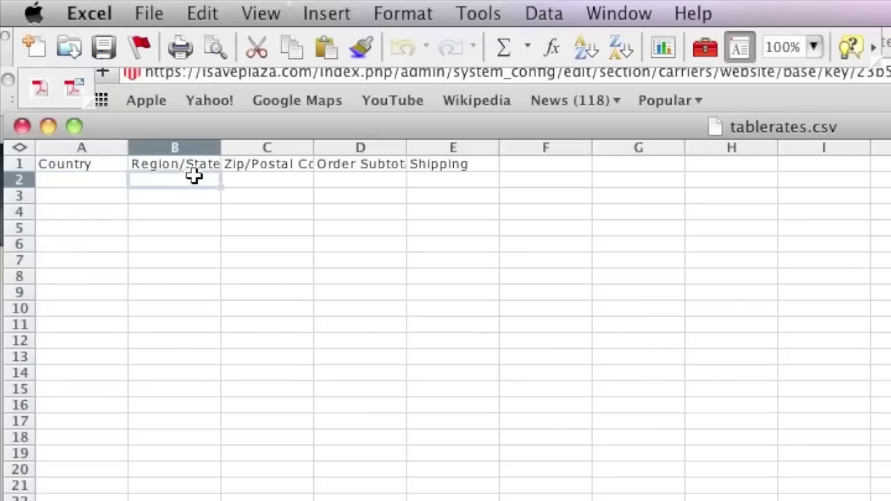
left_click(264, 177)
left_click(358, 178)
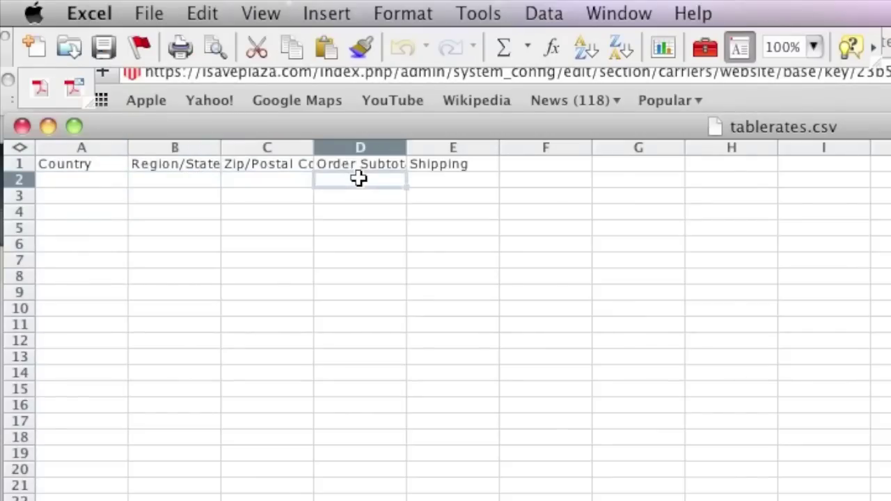
left_click(467, 180)
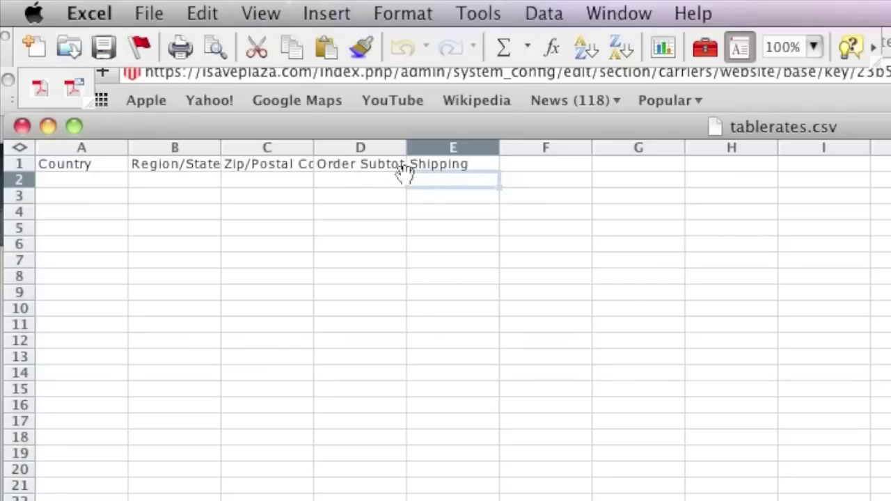
left_click(96, 178)
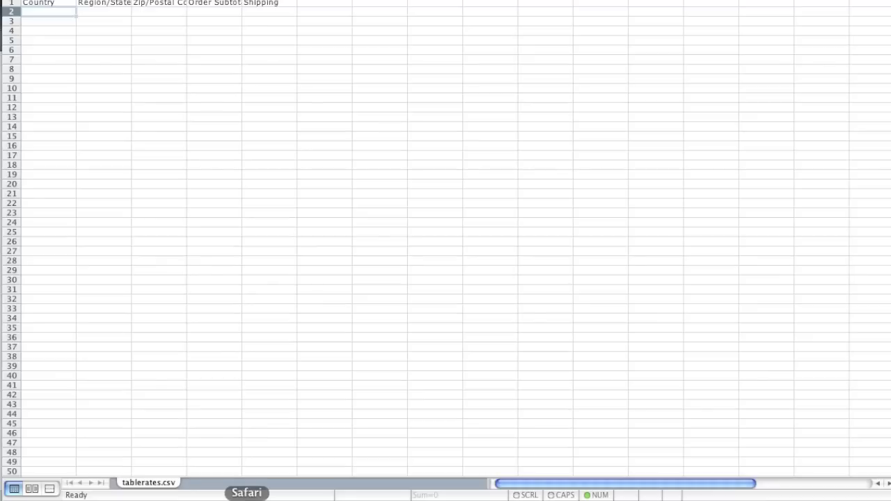
- Switch to Safari and examine the Magento Country Code List for Table Rates Shipping, including its three-letter codes
left_click(246, 499)
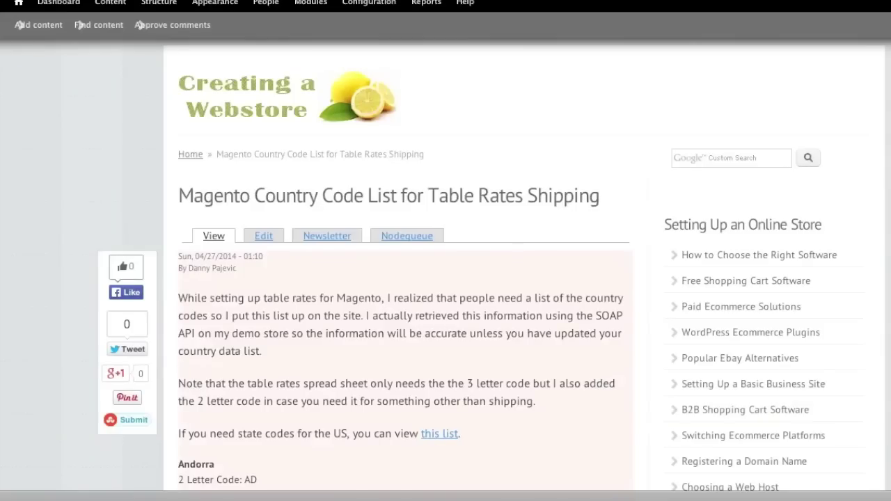
scroll(516, 172, "down", 3)
scroll(516, 172, "down", 2)
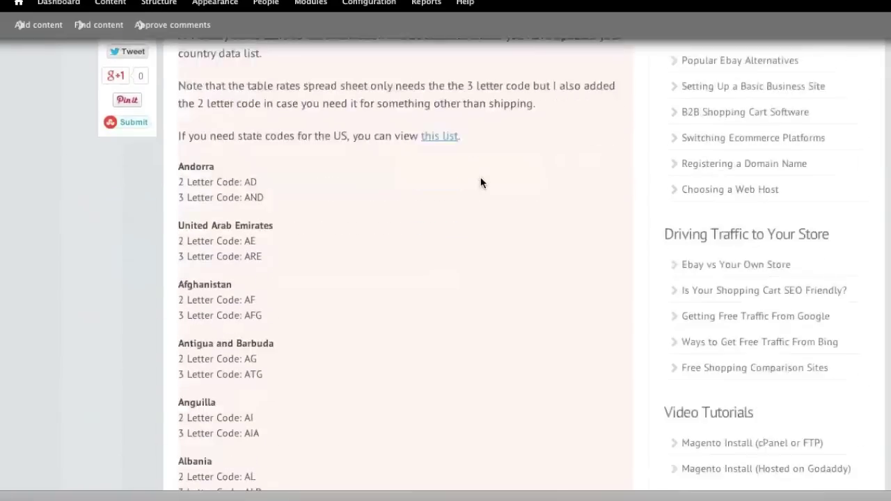
scroll(308, 160, "down", 1)
scroll(309, 162, "down", 2)
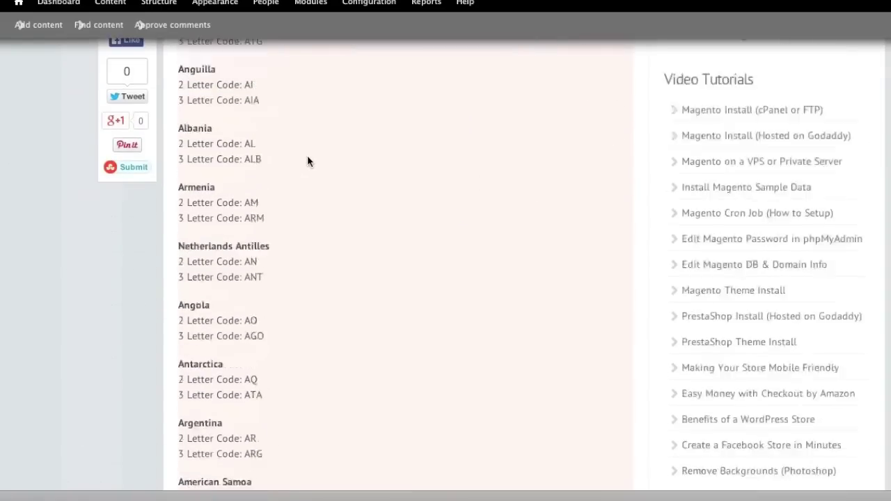
scroll(309, 162, "up", 5)
scroll(307, 157, "up", 1)
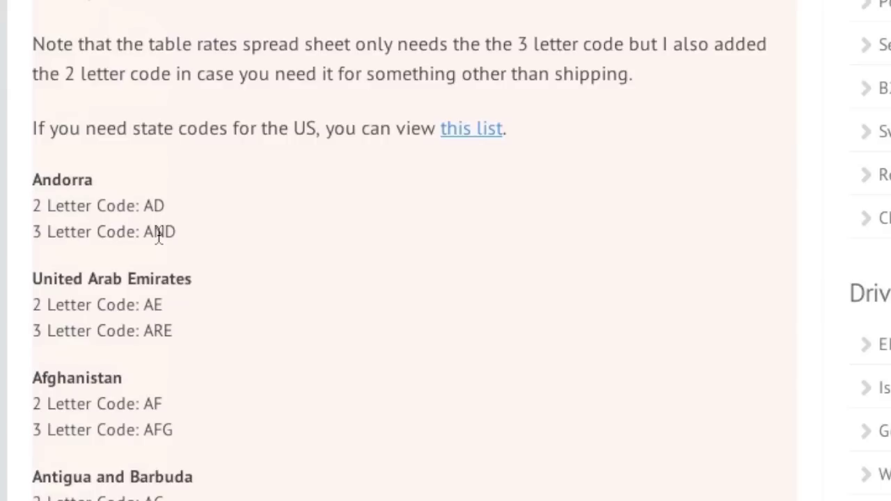
- Open the linked US states code list and examine the state codes, such as the one for American Samoa
double_click(159, 232)
left_click(440, 192)
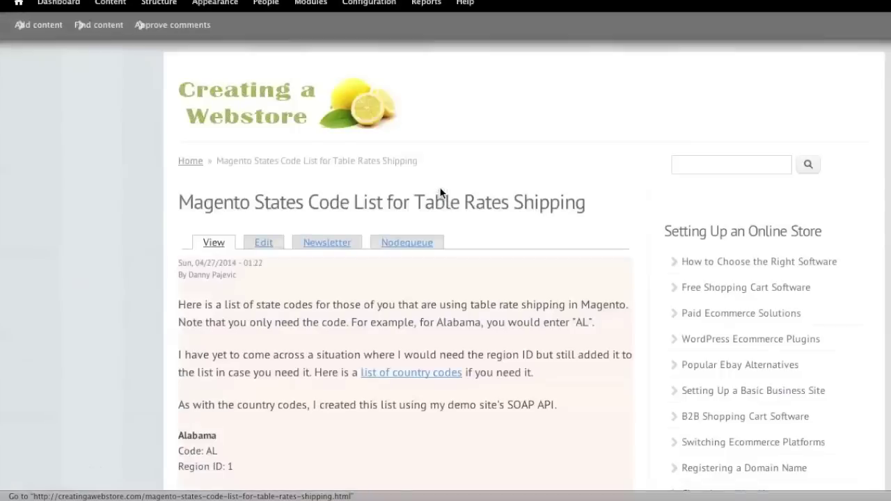
scroll(445, 238, "down", 4)
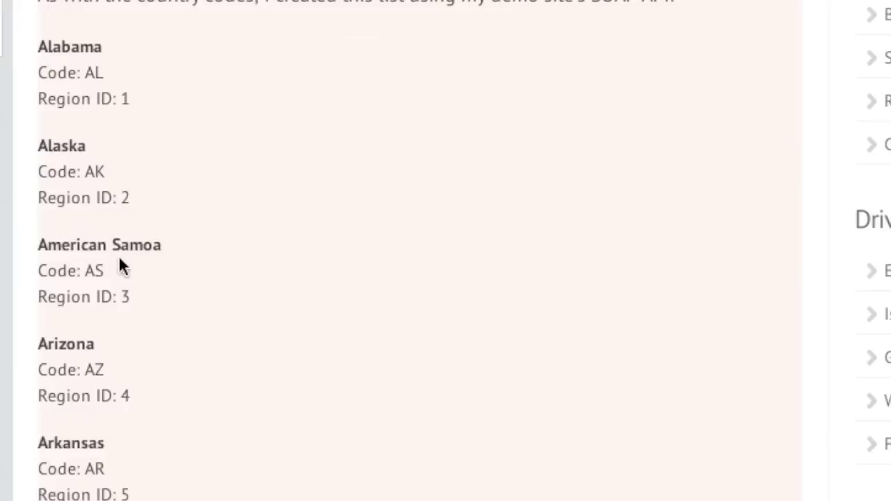
left_click_drag(206, 323, 219, 324)
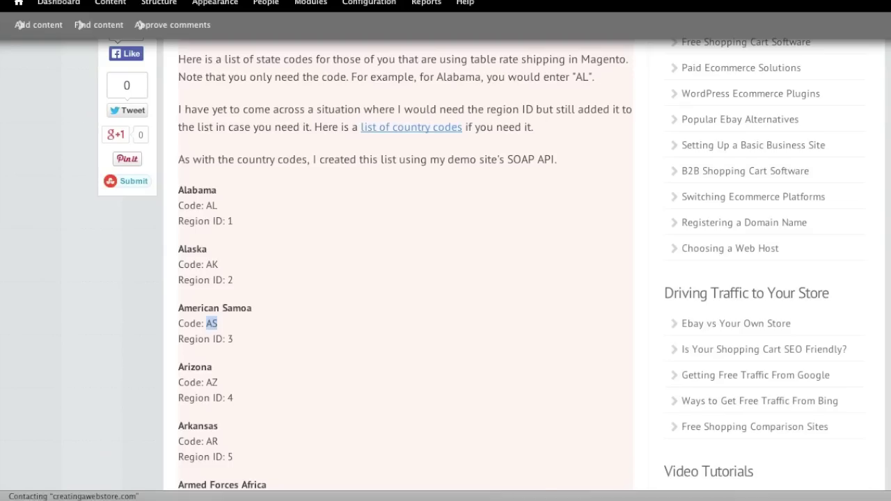
- Return to the country code list and look through the three-letter codes of the listed countries
scroll(417, 253, "down", 4)
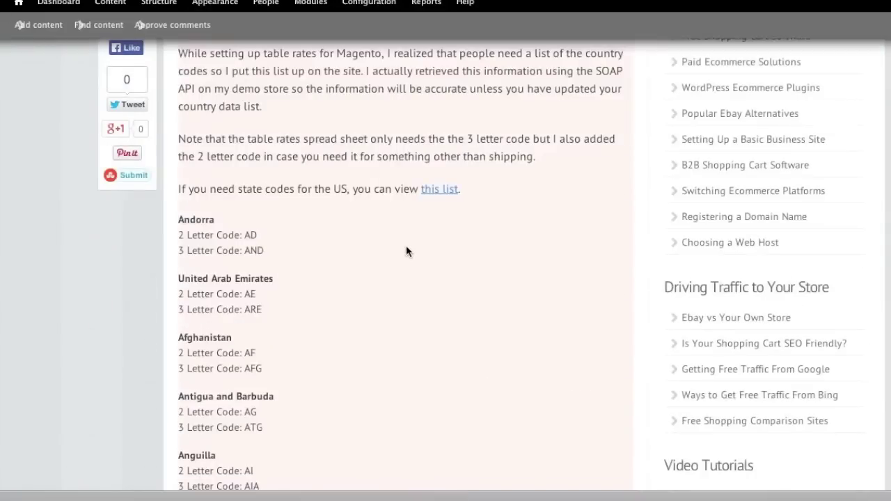
scroll(359, 132, "down", 15)
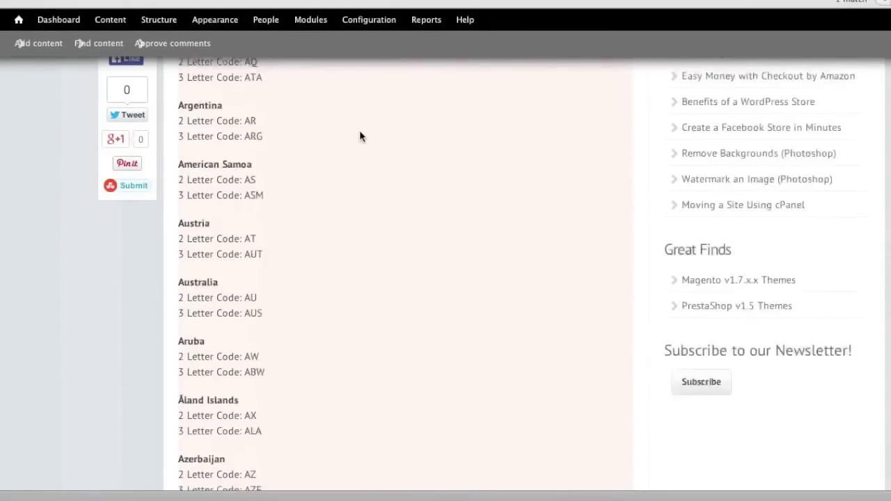
scroll(359, 135, "down", 12)
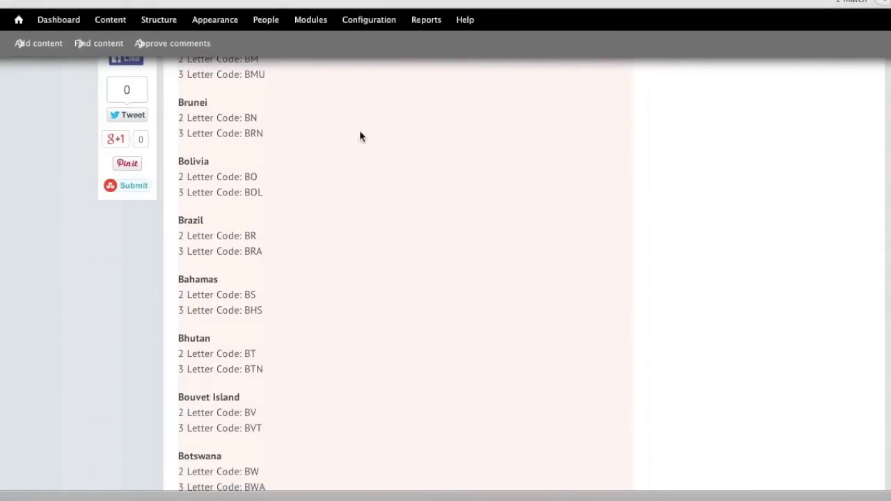
scroll(360, 133, "down", 6)
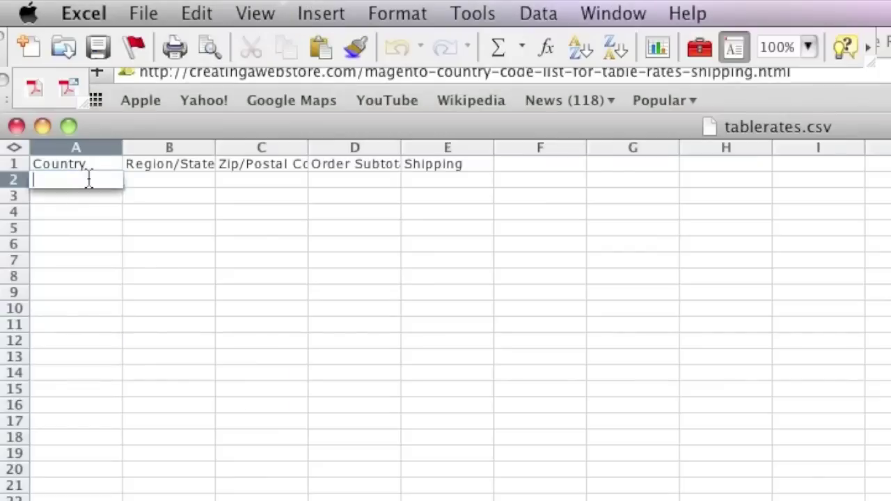
- Switch to Excel and enter the country code USA in cells A2 to A4 of tablerates.csv
type("USA")
left_click(86, 201)
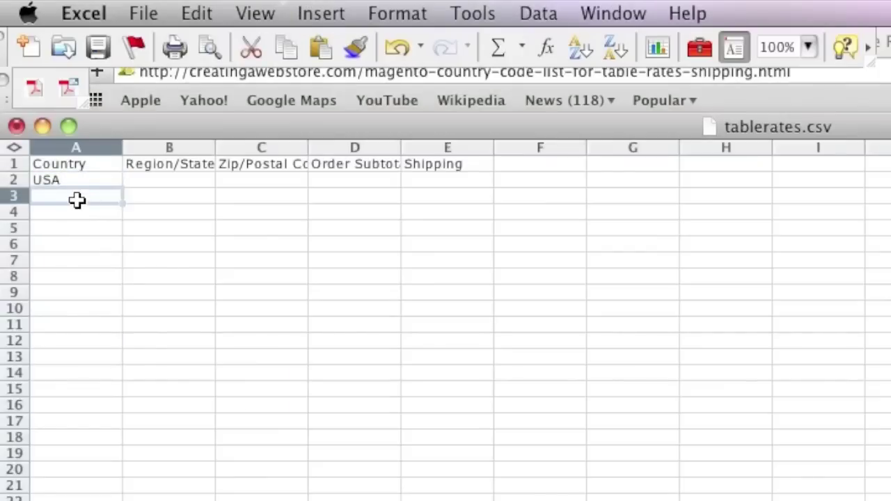
double_click(77, 200)
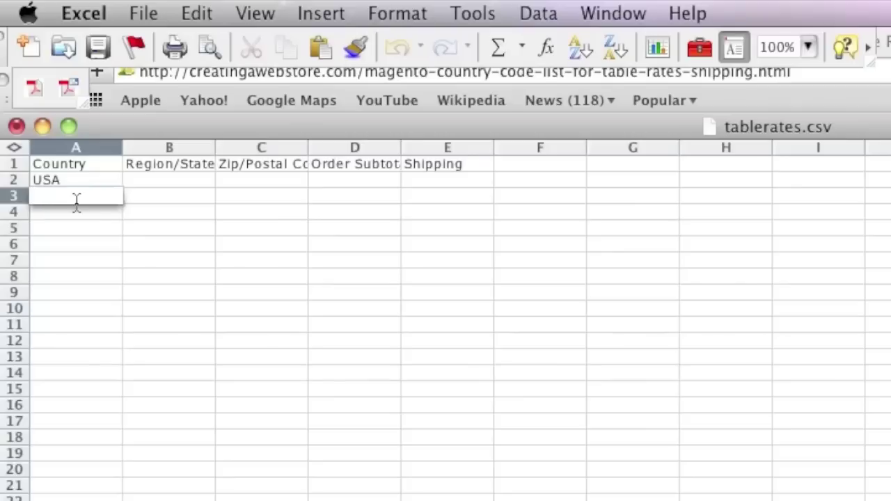
type("USA")
left_click(65, 213)
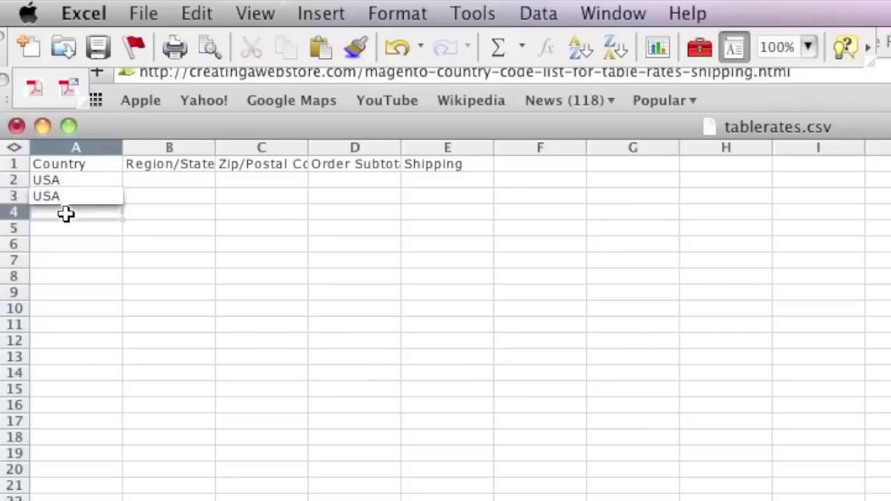
double_click(64, 214)
type("USA")
left_click(62, 227)
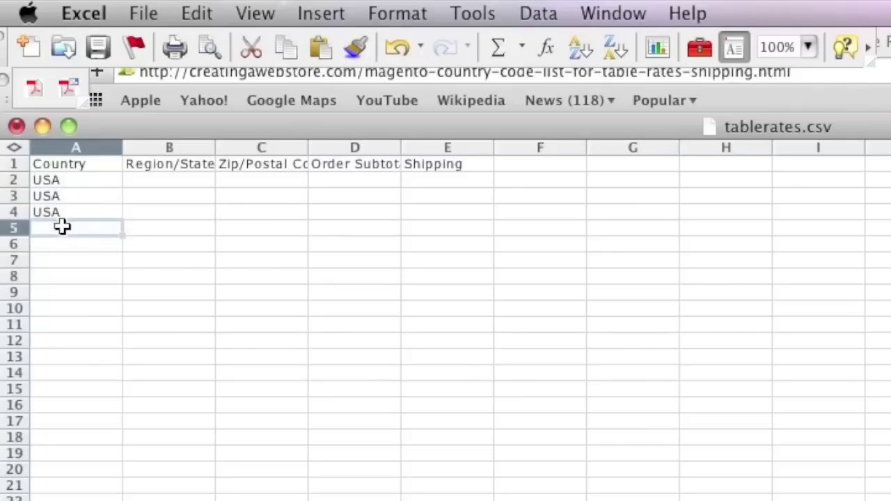
- Enter the country code CAN in cells A5 to A7 of the Country column
double_click(62, 228)
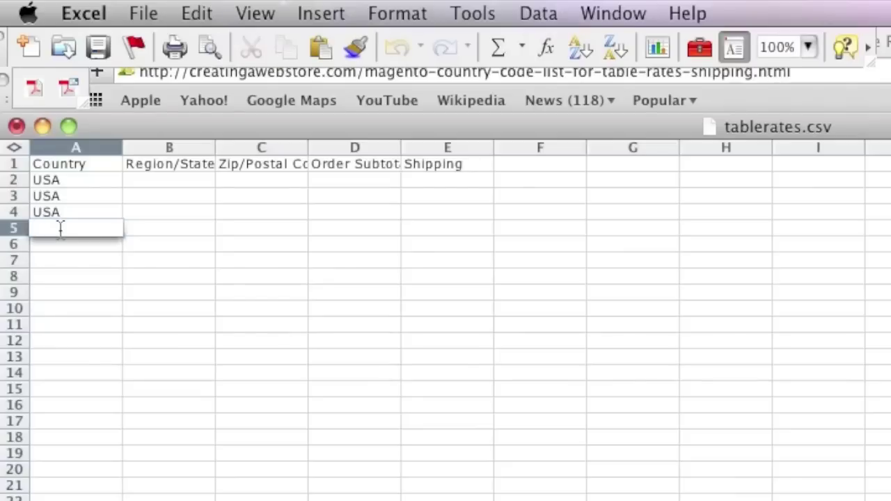
type("CAN")
left_click(56, 245)
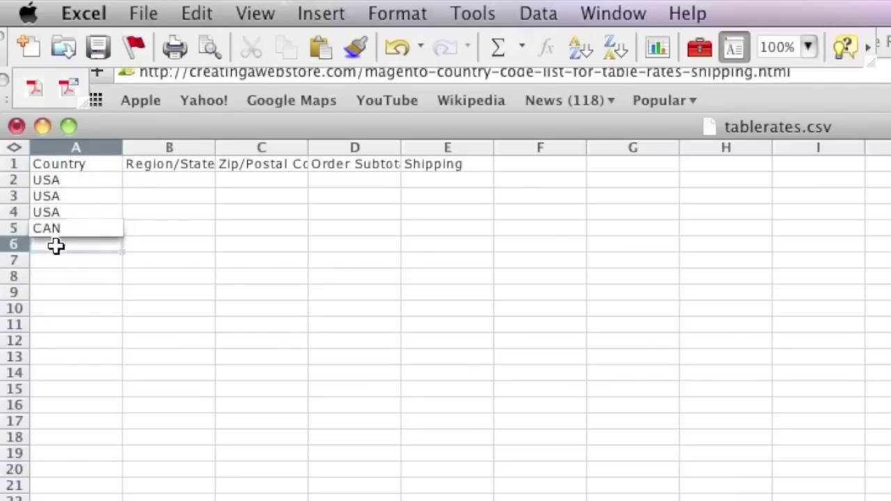
double_click(56, 246)
type("CAN")
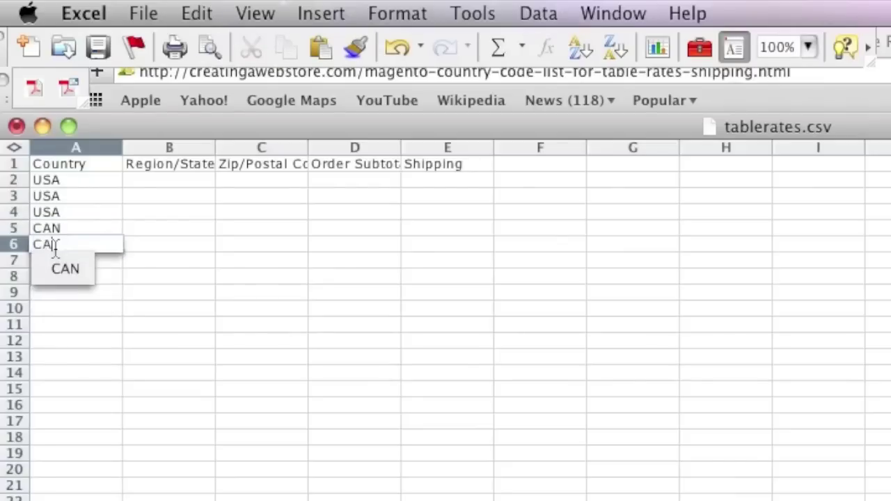
left_click(55, 258)
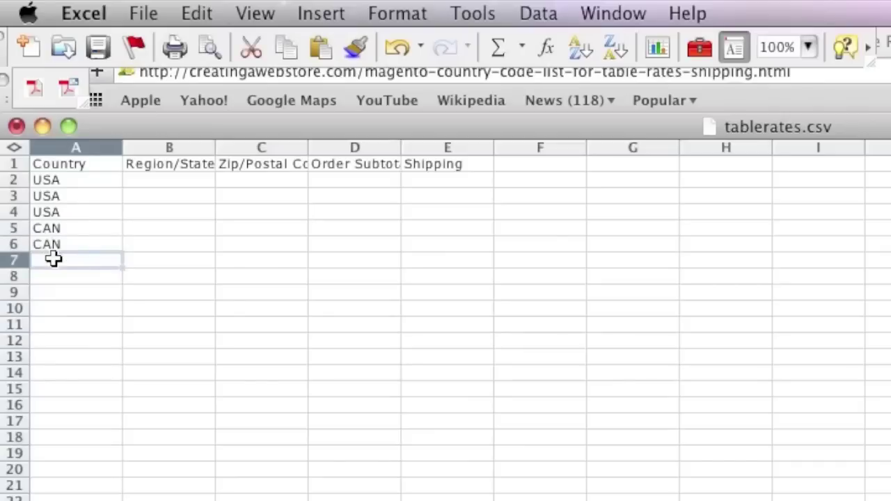
double_click(54, 259)
type("CA")
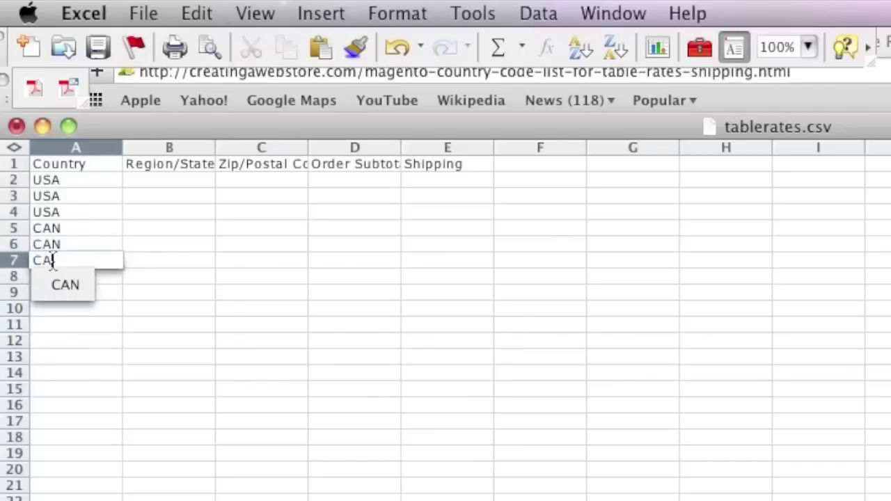
key("Return")
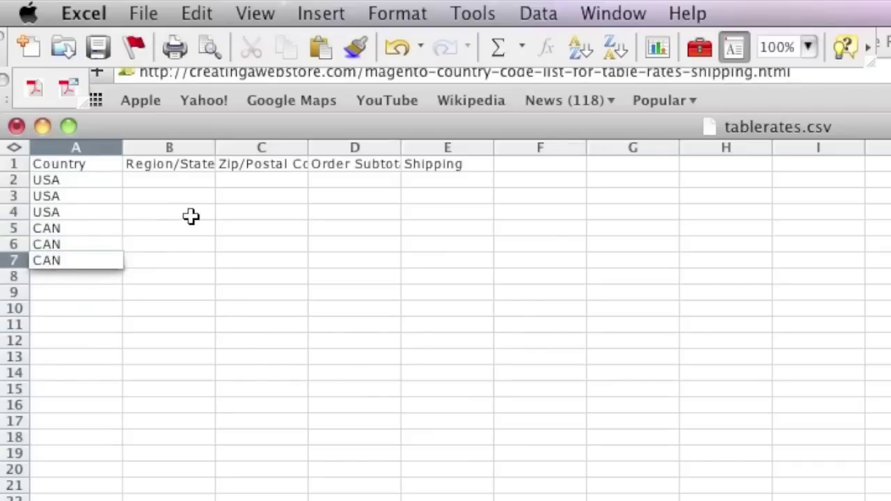
- Enter the wildcard * under Region/State for the three USA rows, cells B2 to B4
left_click(156, 181)
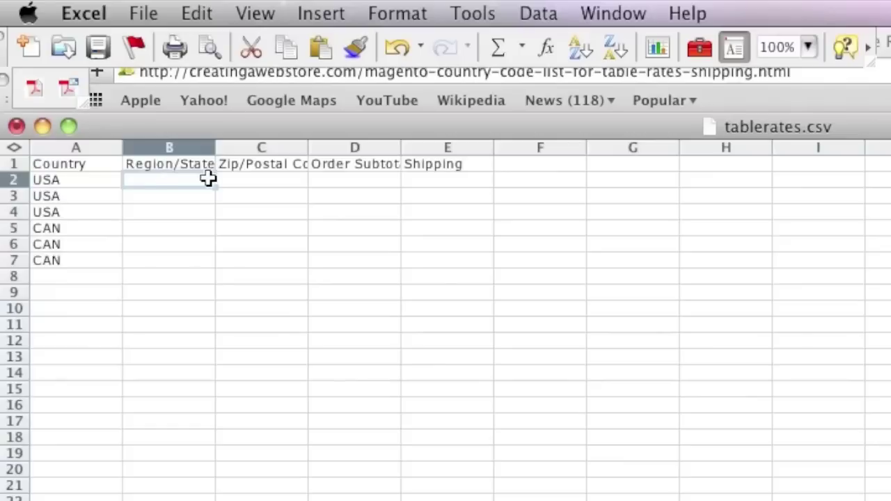
type("*")
left_click(149, 194)
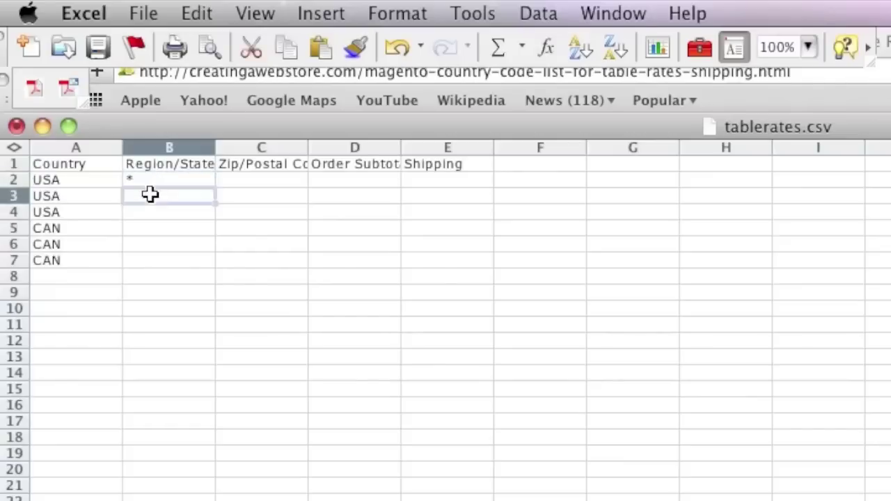
type("*")
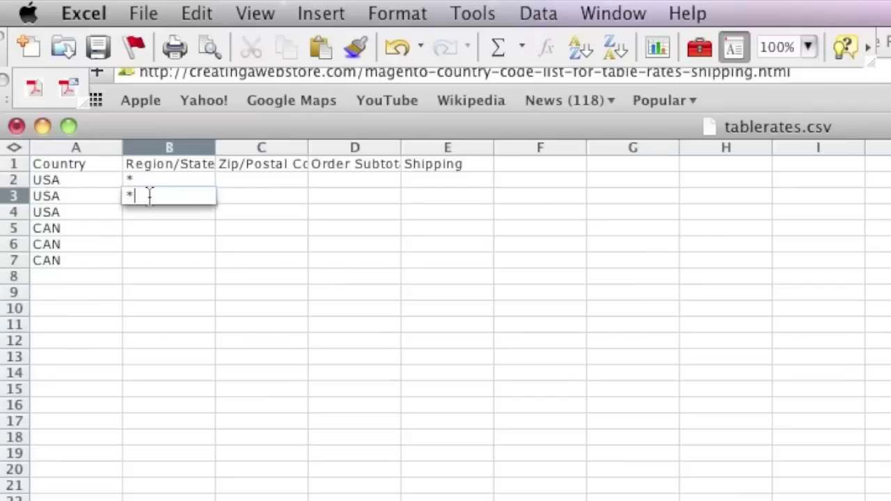
left_click(142, 209)
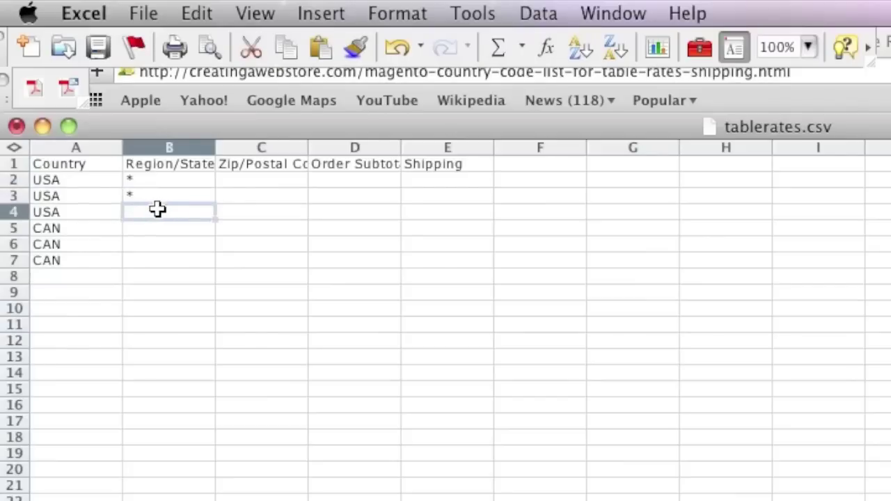
type("*")
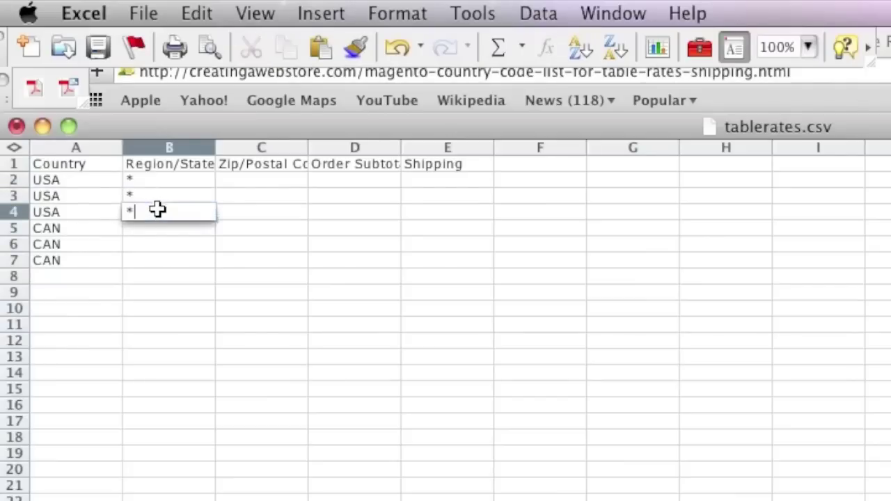
left_click(444, 179)
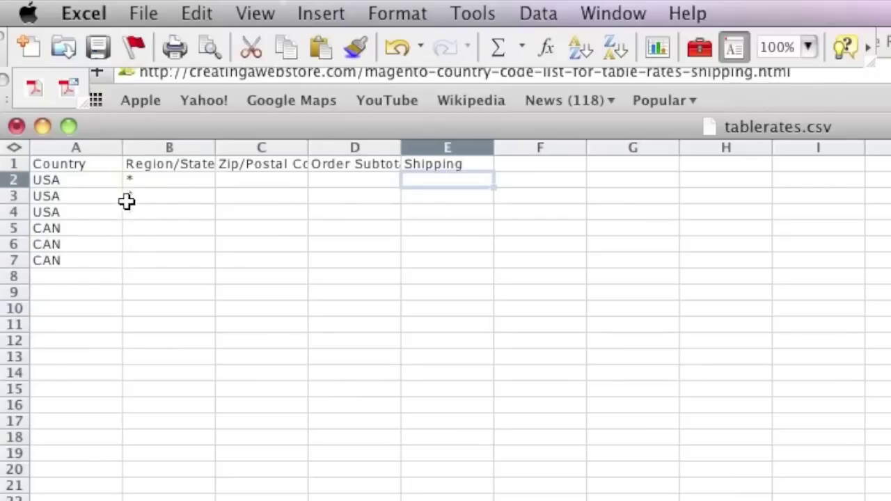
- Enter the wildcard * under Region/State for the three CAN rows, cells B5 to B7
left_click(131, 232)
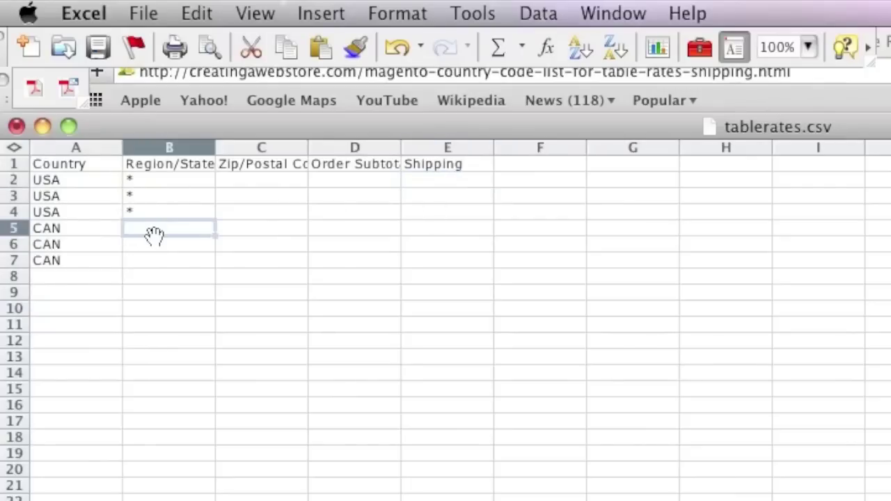
type("*")
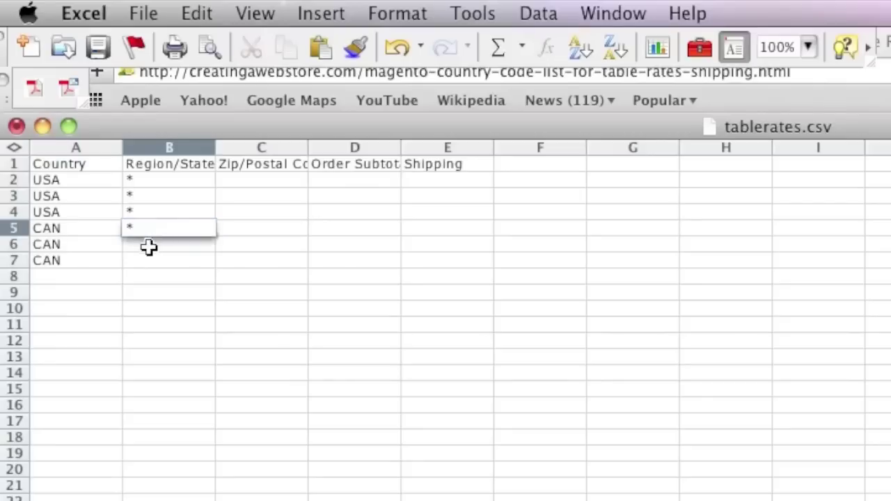
key("Return")
type("*")
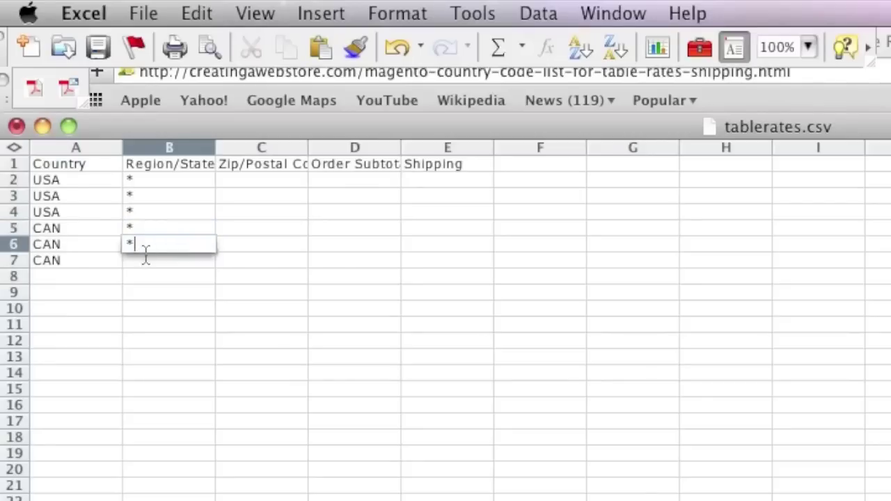
key("Return")
type("*")
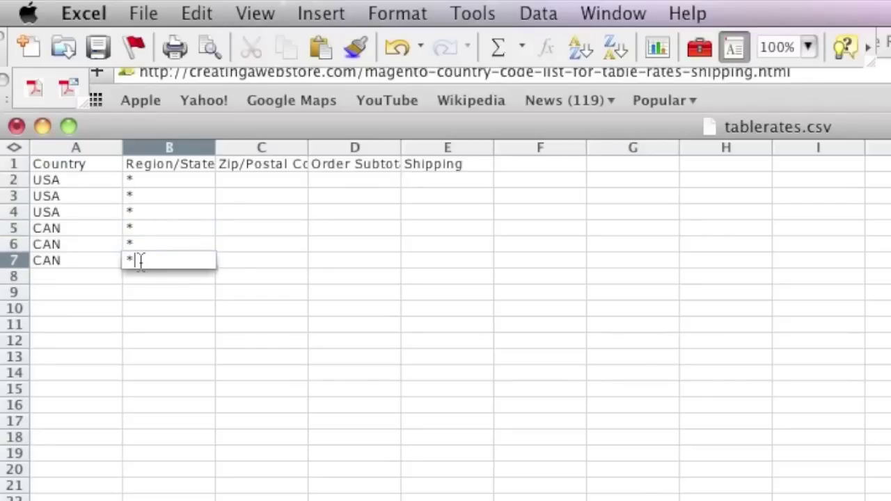
- Fill the Zip/Postal Code column with the wildcard * for all six rows, cells C2 to C7
left_click(251, 181)
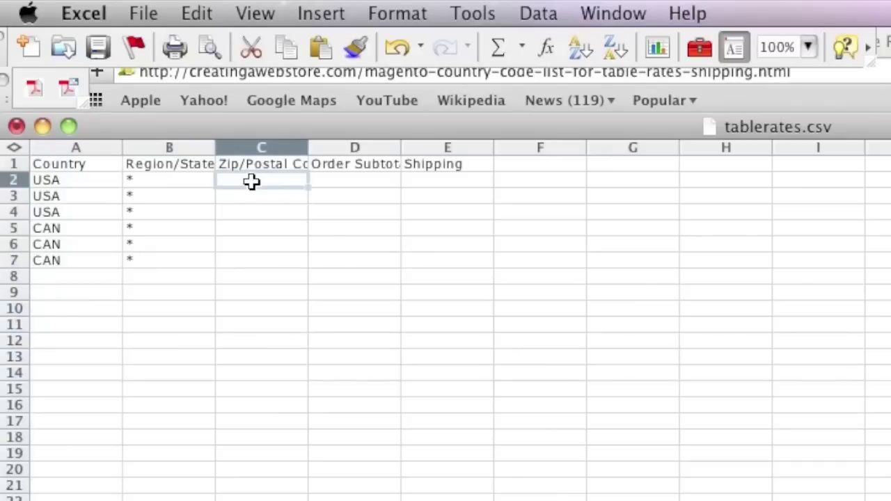
type("*")
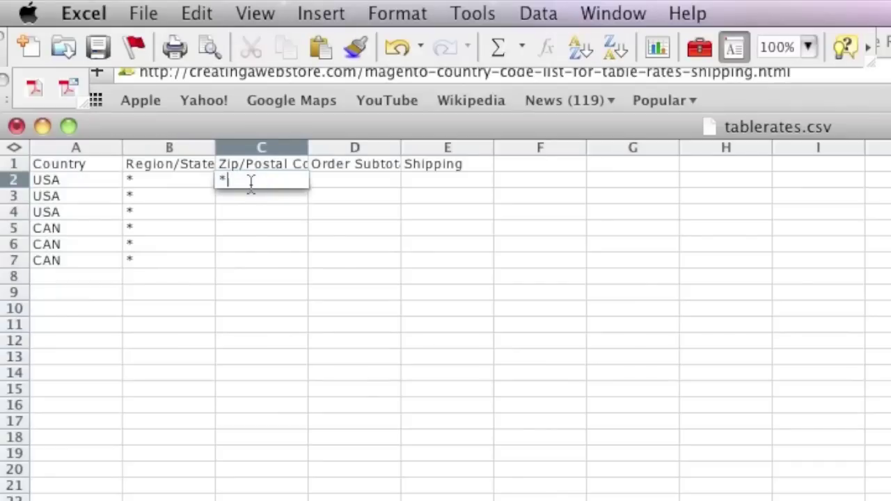
double_click(241, 195)
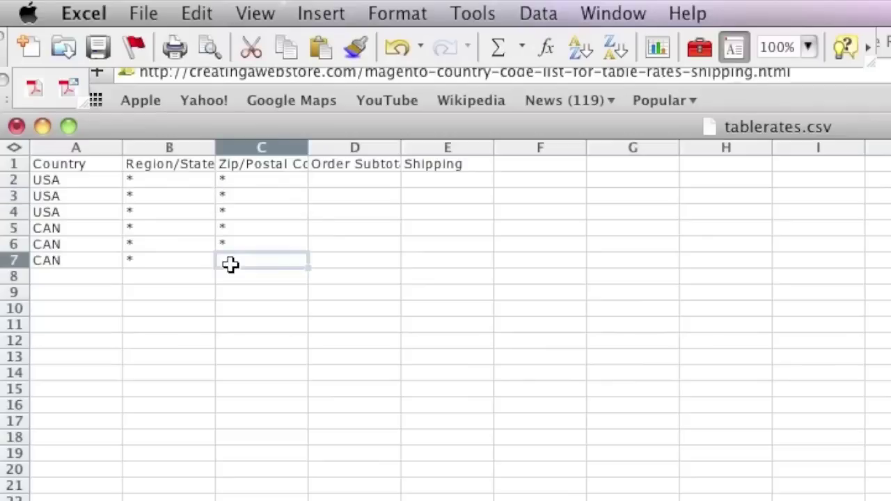
double_click(231, 264)
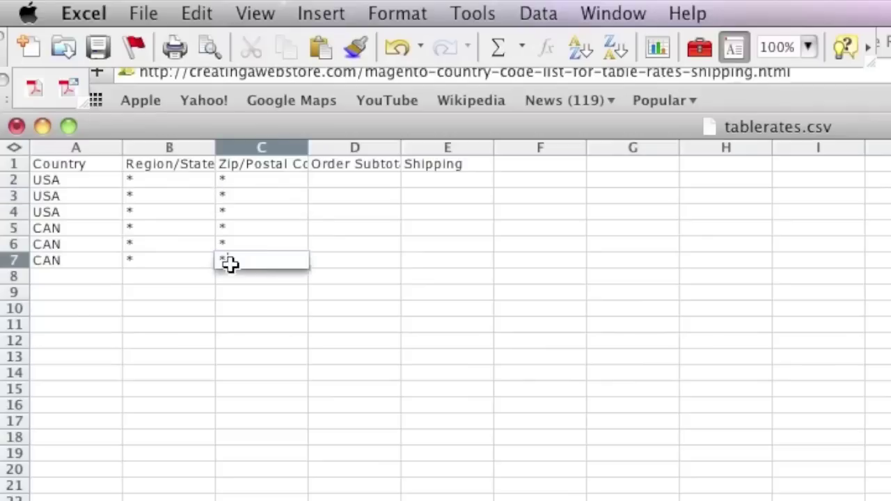
type("*")
- Set the first USA row's Order Subtotal to 0 and its Shipping price to 5
left_click(358, 182)
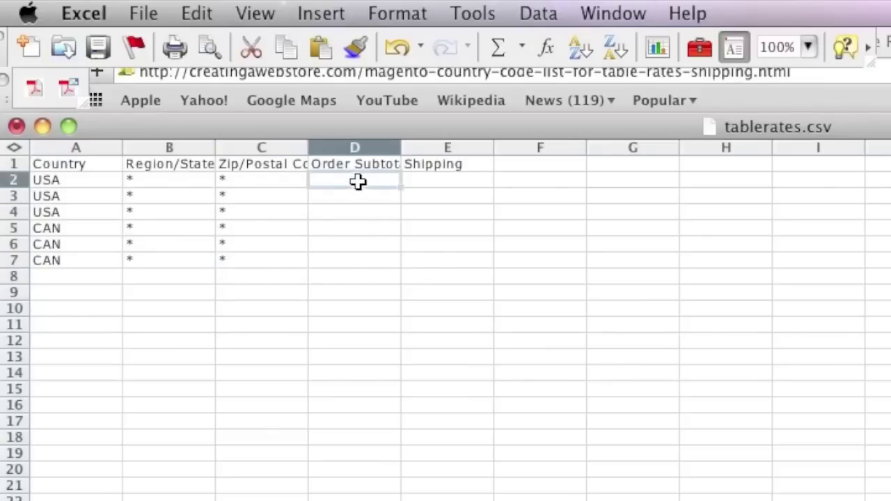
type("0")
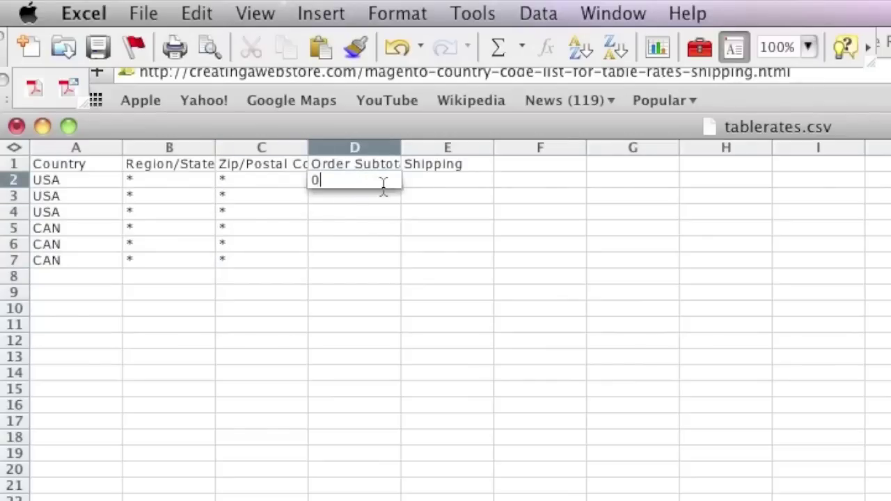
left_click(430, 186)
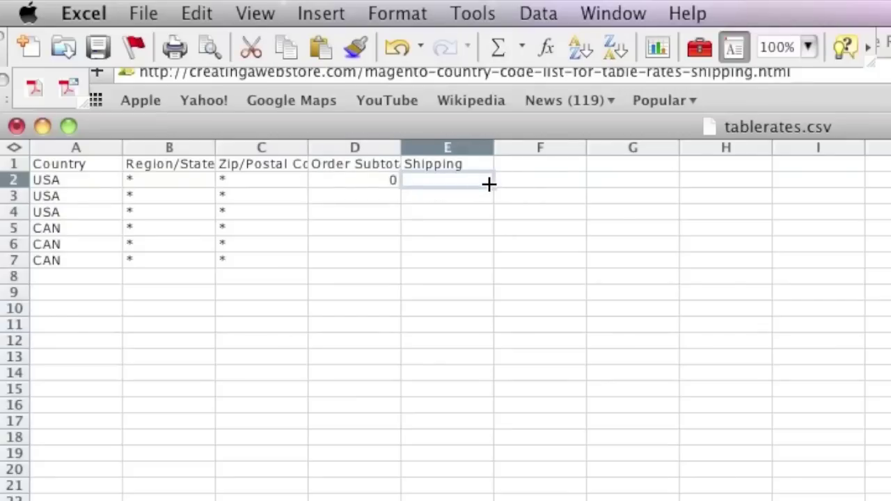
type("5")
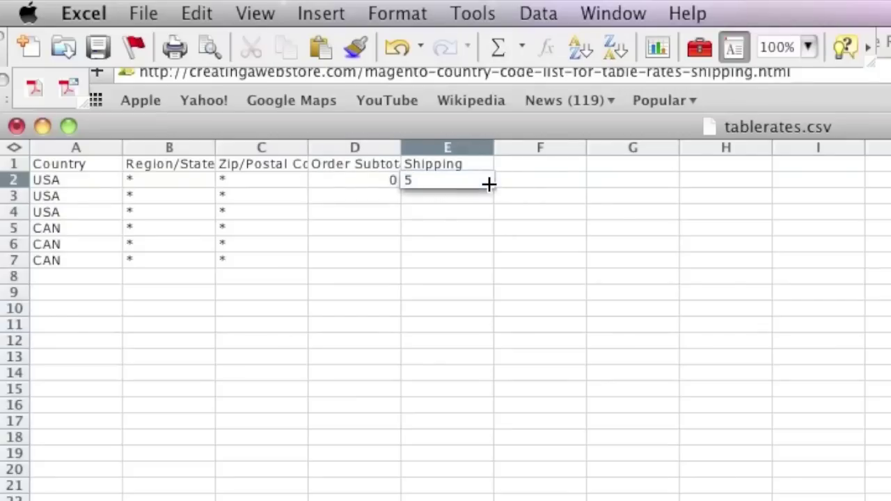
- Set the second USA row's Order Subtotal to 20 and Shipping to 10, and the third USA row's to 100 and 15
left_click(392, 195)
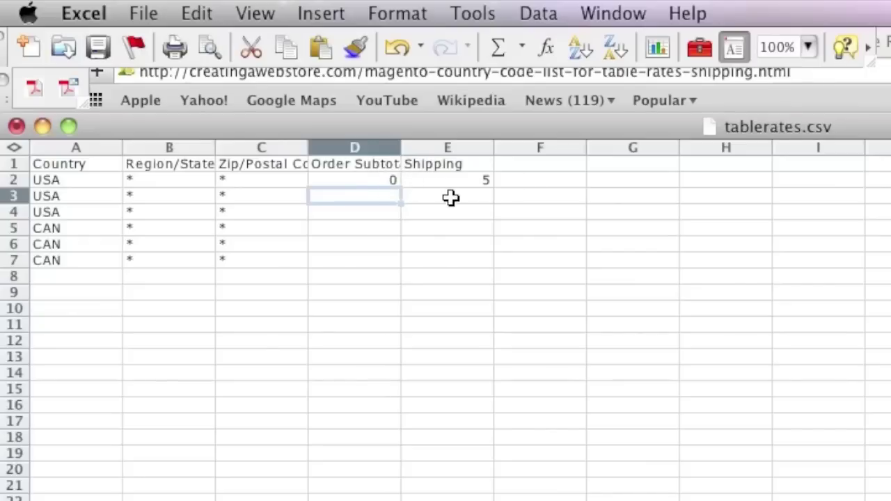
type("20")
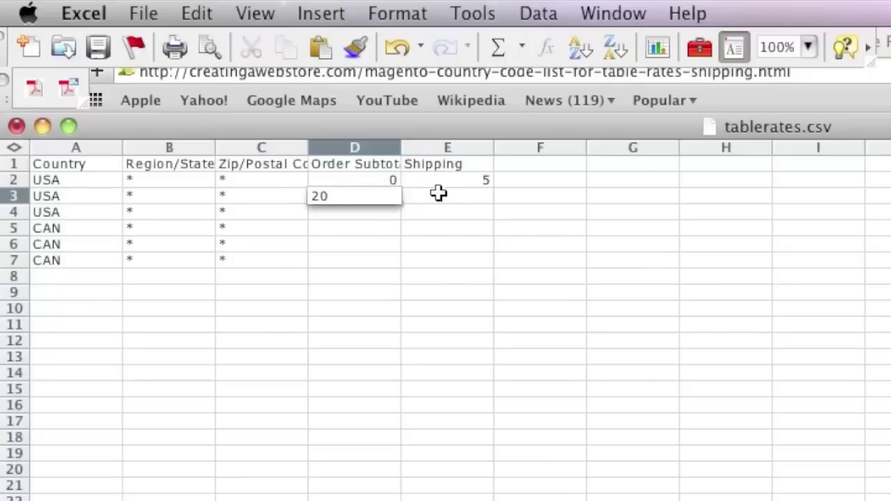
double_click(453, 199)
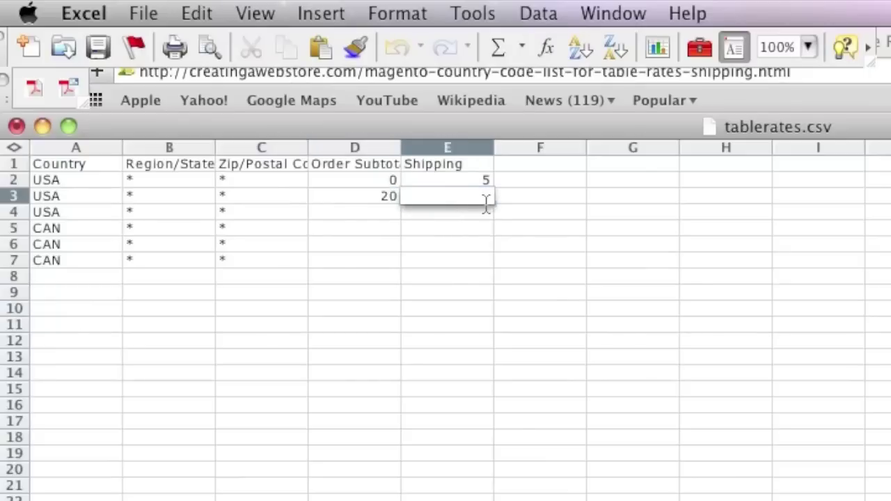
type("10")
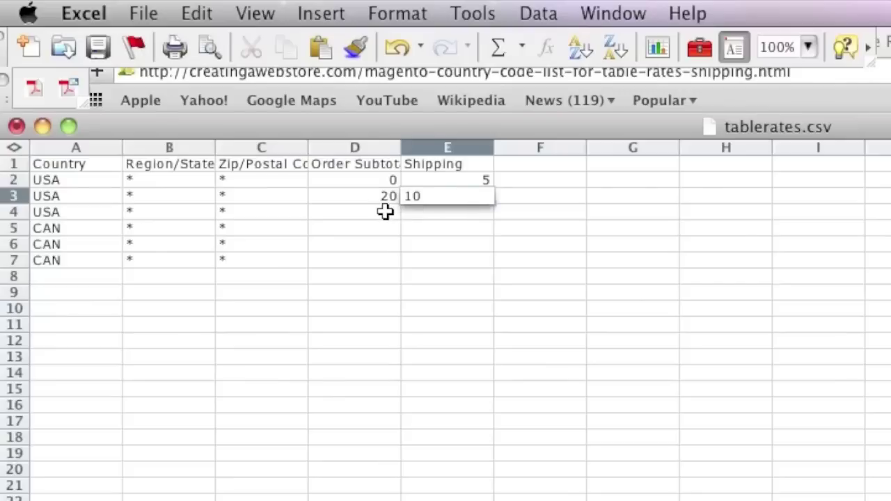
double_click(386, 211)
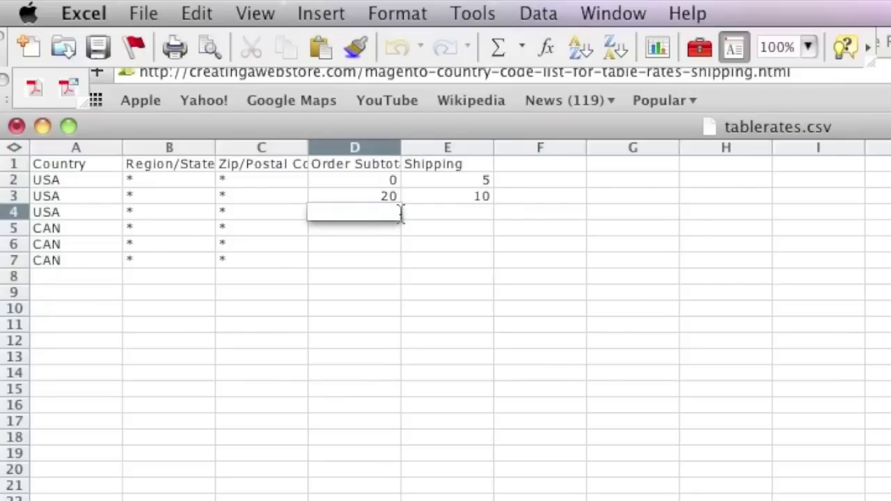
type("100")
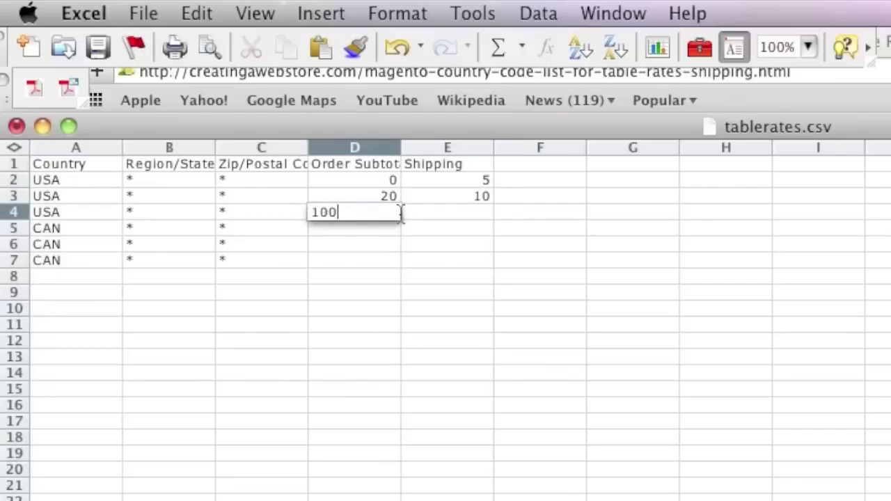
left_click(453, 212)
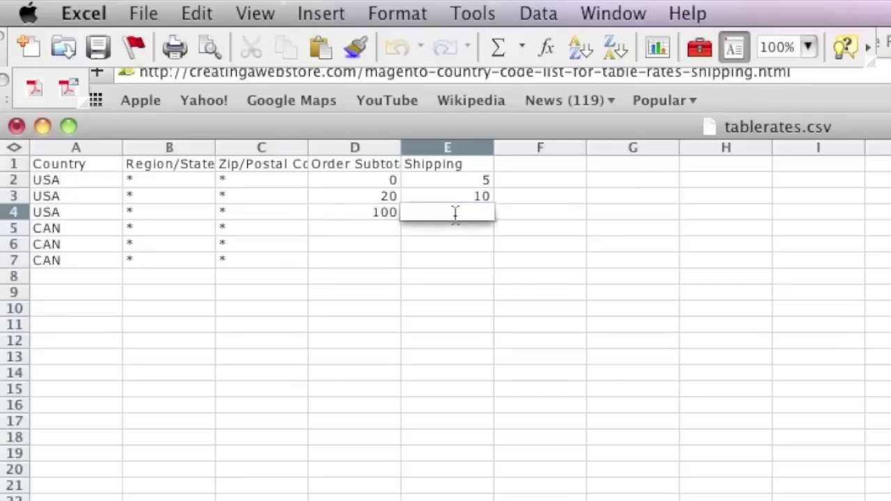
type("15")
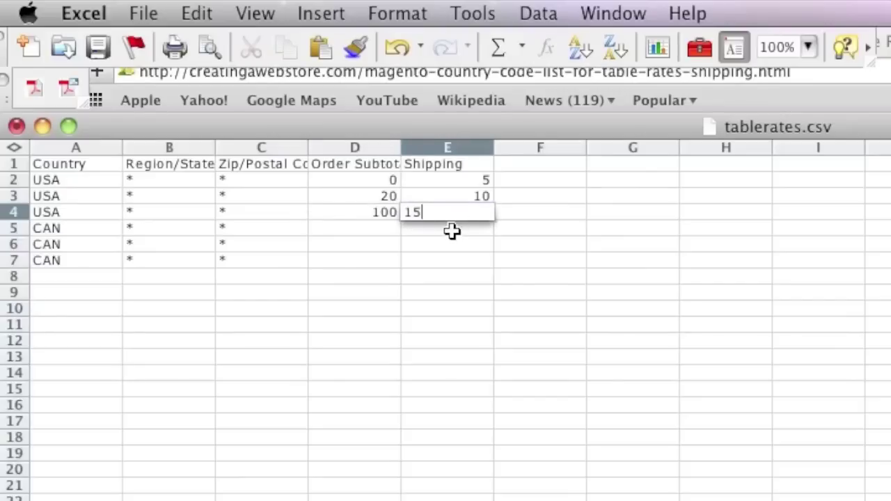
- Fill the three CAN rows with Order Subtotals 0, 20 and 100 and Shipping prices 10, 15 and 20
left_click(356, 228)
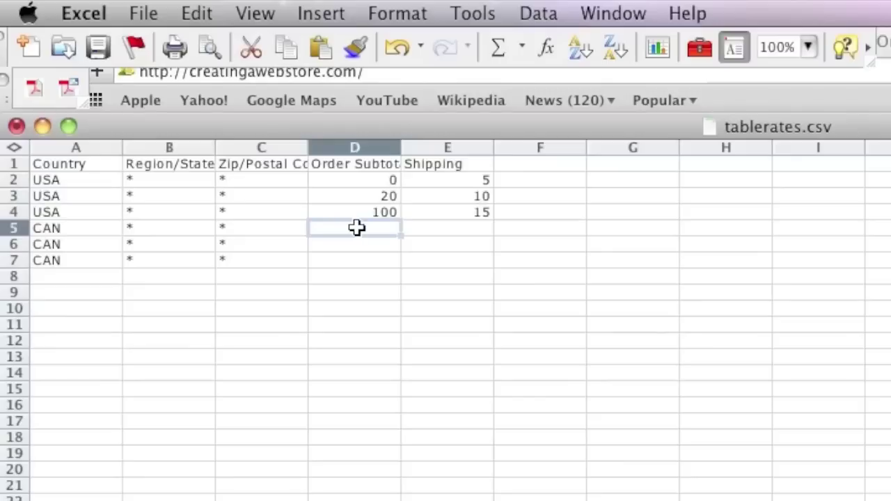
type("0")
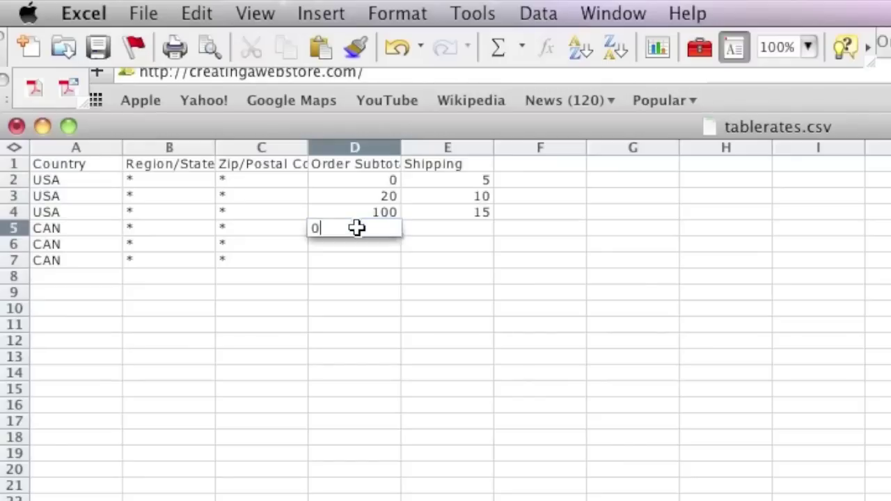
key("Return")
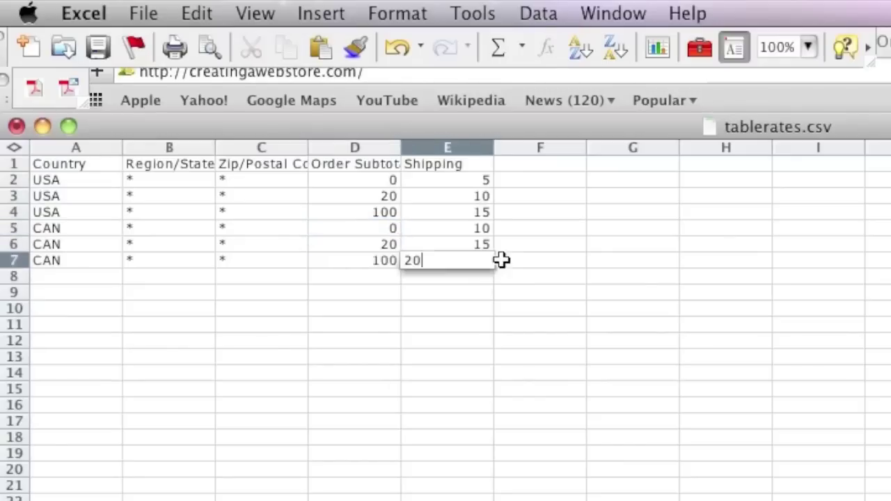
- Add three more rows with the country code USA in cells A8 to A10
left_click(75, 280)
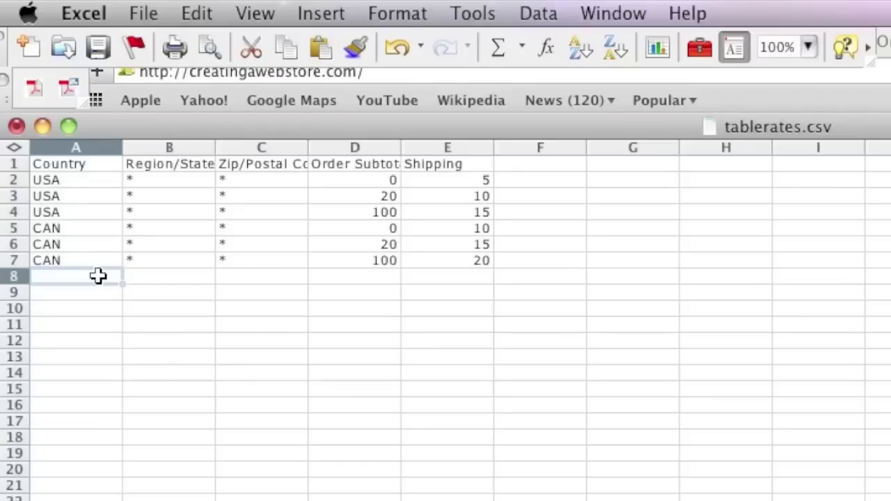
type("USA")
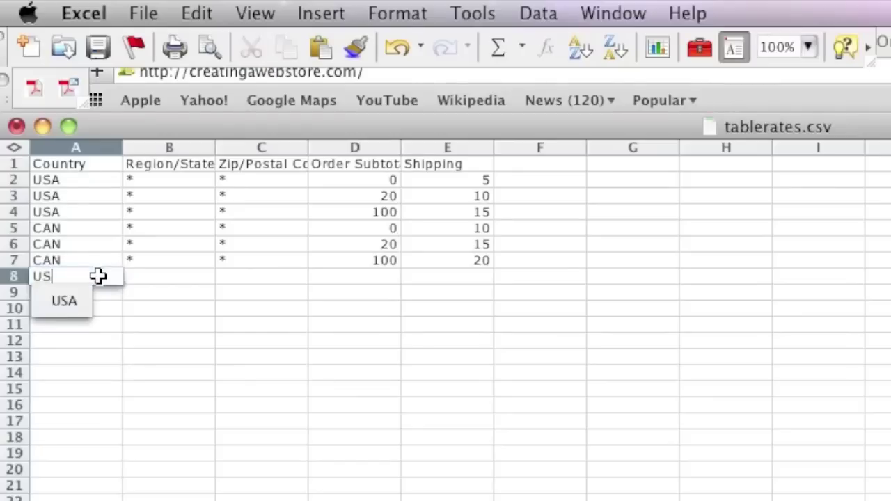
left_click(88, 292)
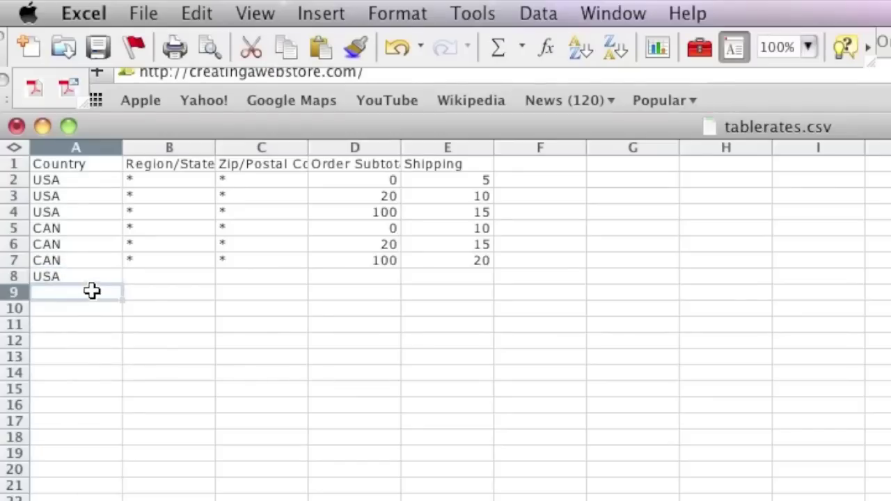
type("USA")
left_click(70, 307)
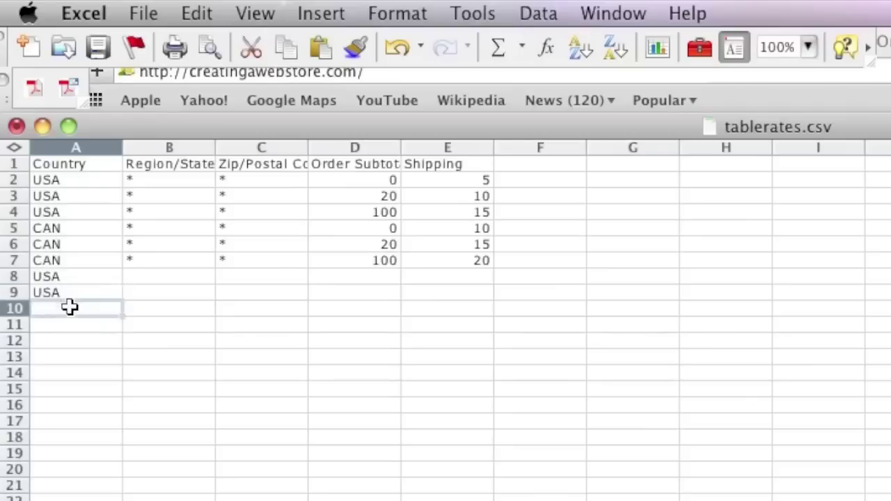
type("USA")
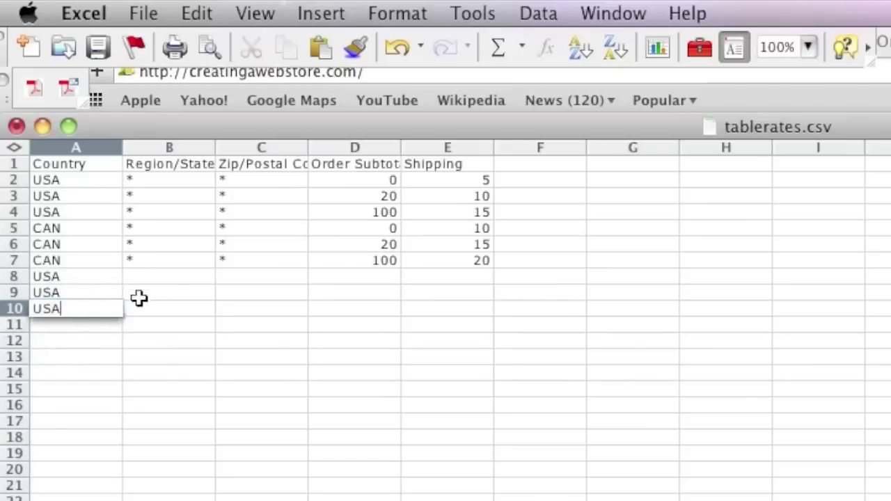
- Enter the state code HI under Region/State for the three new USA rows, cells B8 to B10
left_click(163, 277)
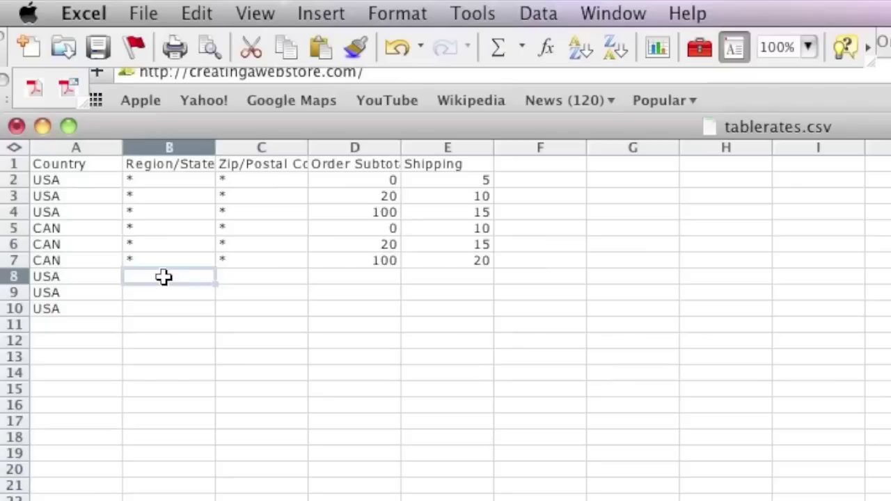
type("HI")
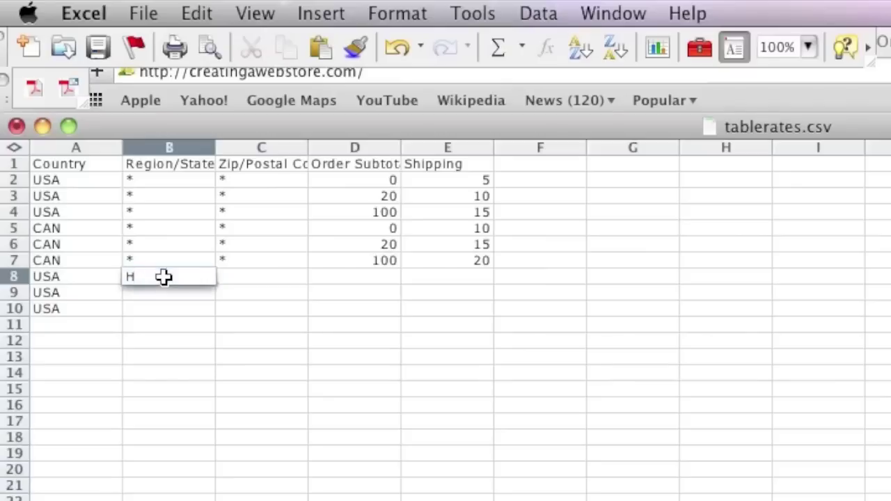
left_click(160, 293)
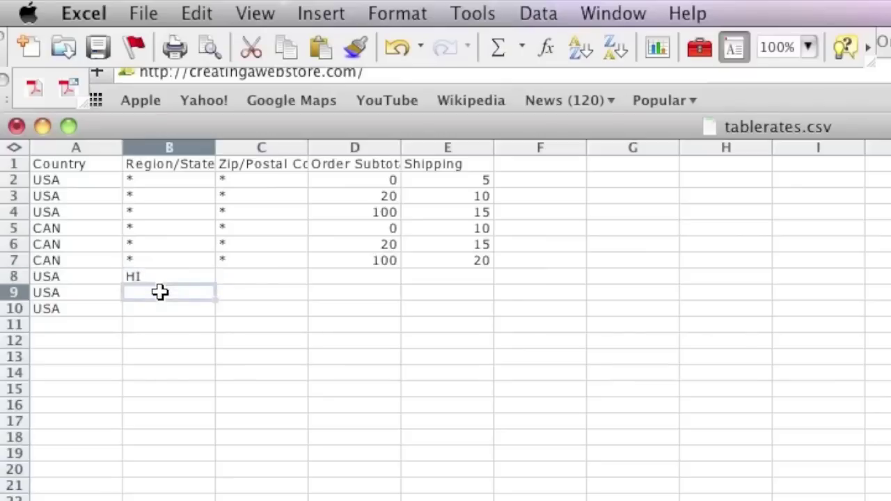
type("HI")
left_click(154, 309)
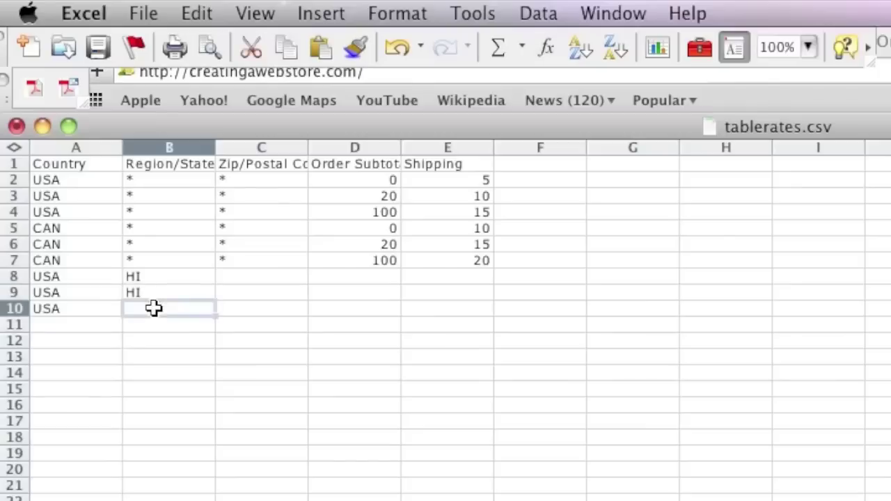
type("HI")
- Complete the three HI rows with zip code wildcard *, Order Subtotals 0, 20 and 100, and Shipping prices 5.5, 10.5 and 15.5
left_click(221, 277)
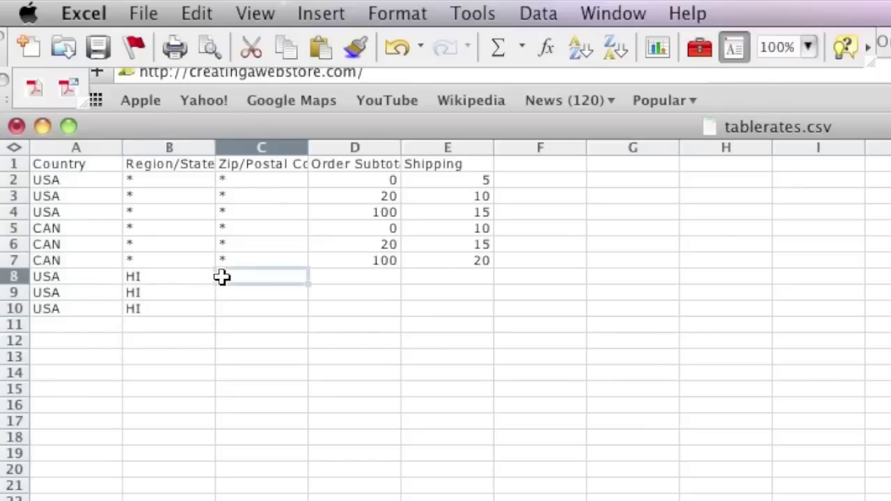
type("*\t0\t5.5 *\t20\t10.5 *\t100\t15.5")
left_click(463, 280)
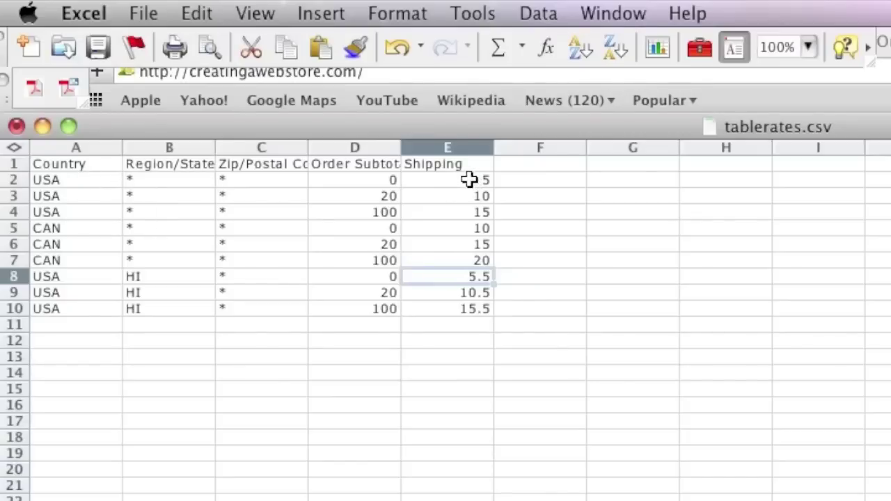
left_click(358, 180)
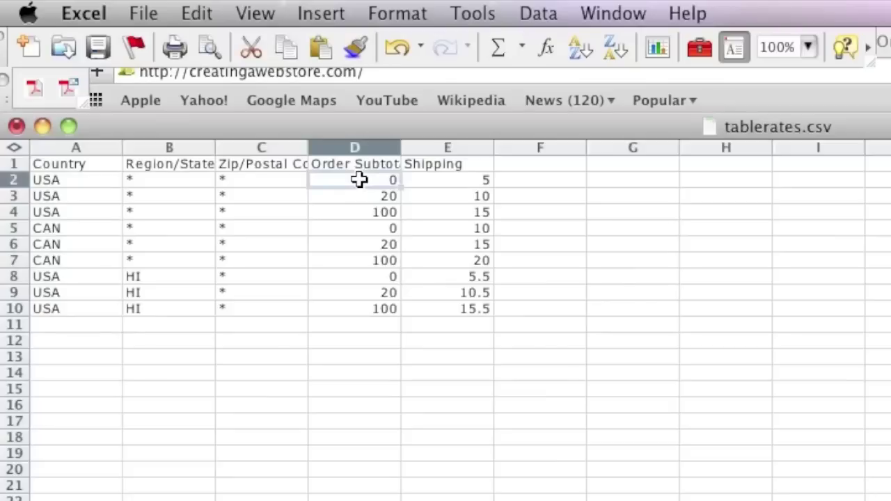
left_click(158, 276)
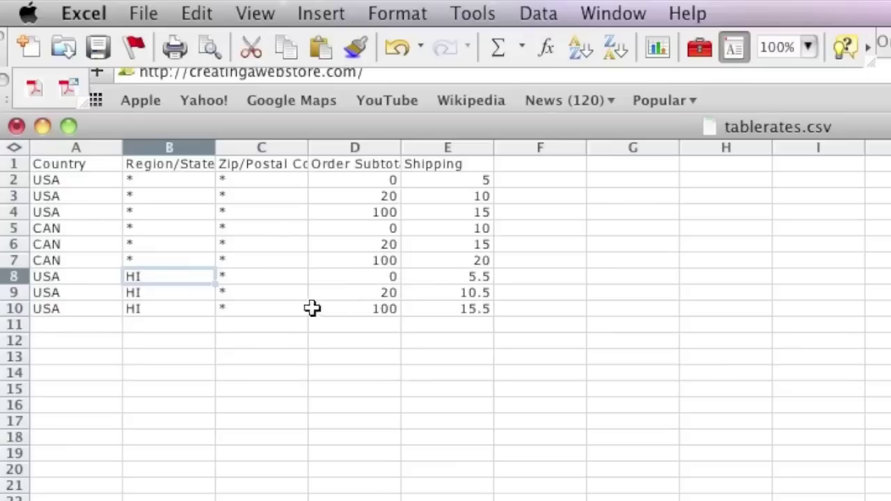
left_click(152, 323)
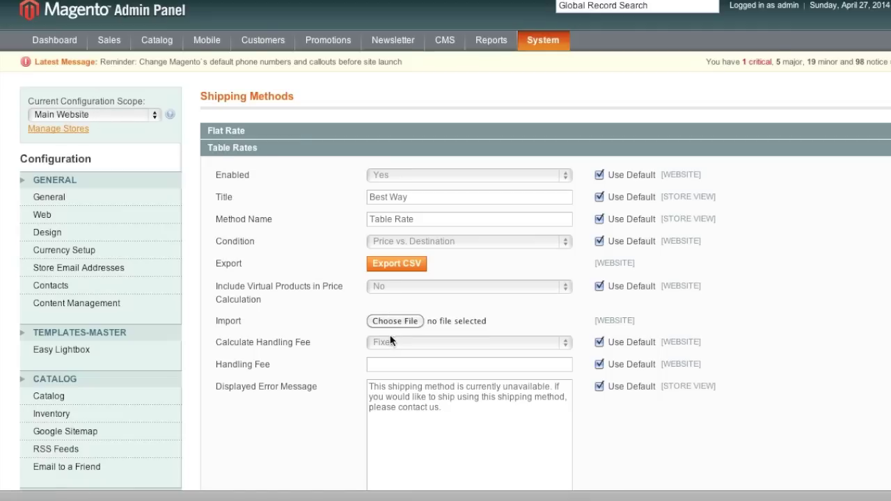
- Choose tablerates.csv from the Desktop as the Table Rates import file and save the configuration
left_click(410, 322)
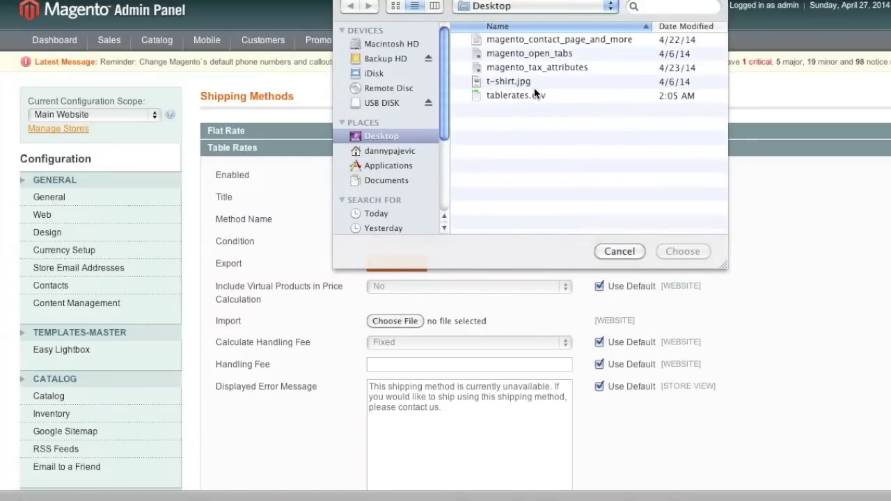
left_click(536, 96)
left_click(688, 251)
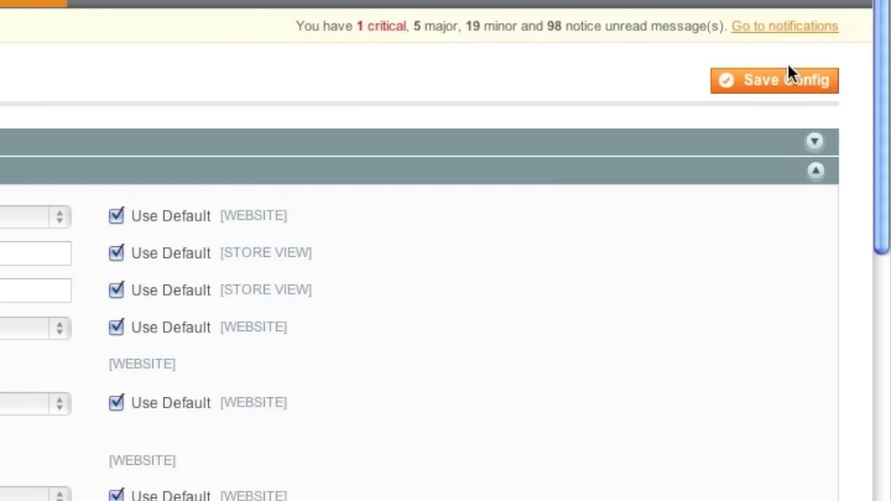
left_click(784, 85)
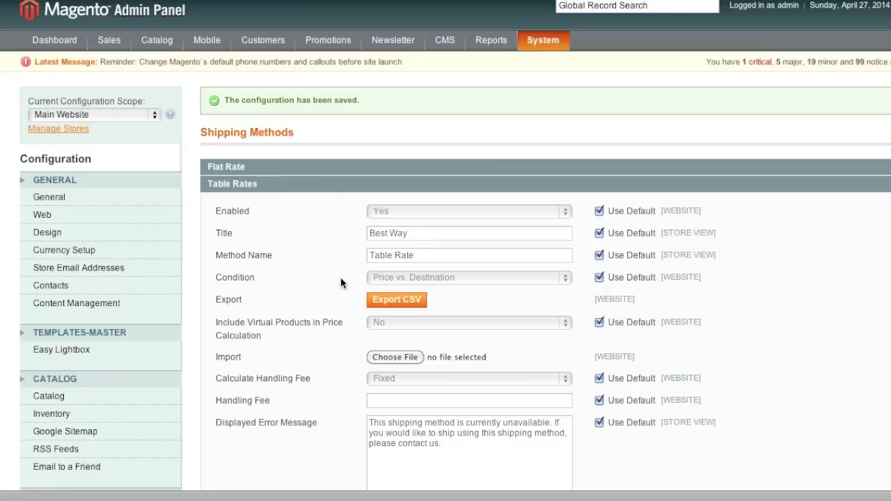
- Switch the current configuration scope to Default Config
left_click(136, 115)
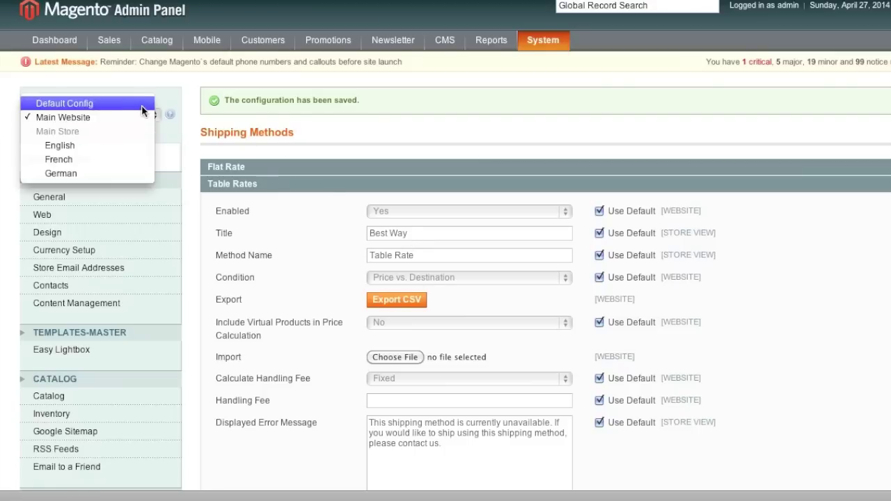
left_click(141, 104)
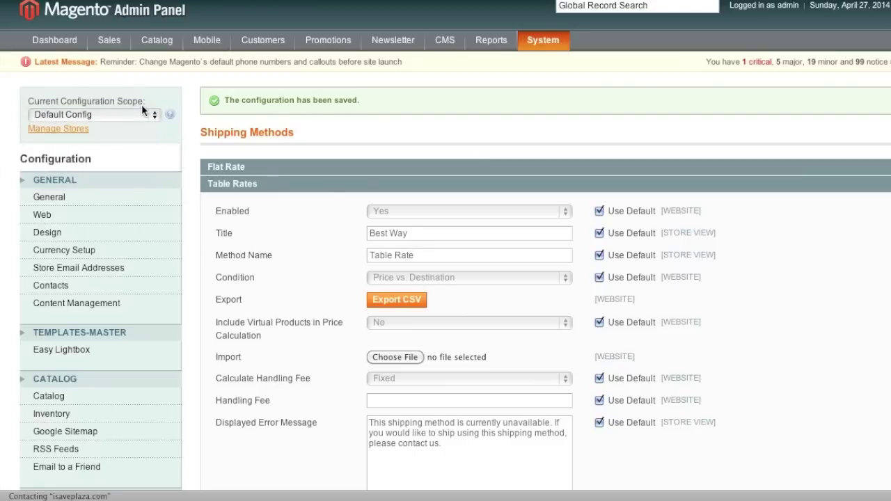
left_click(418, 241)
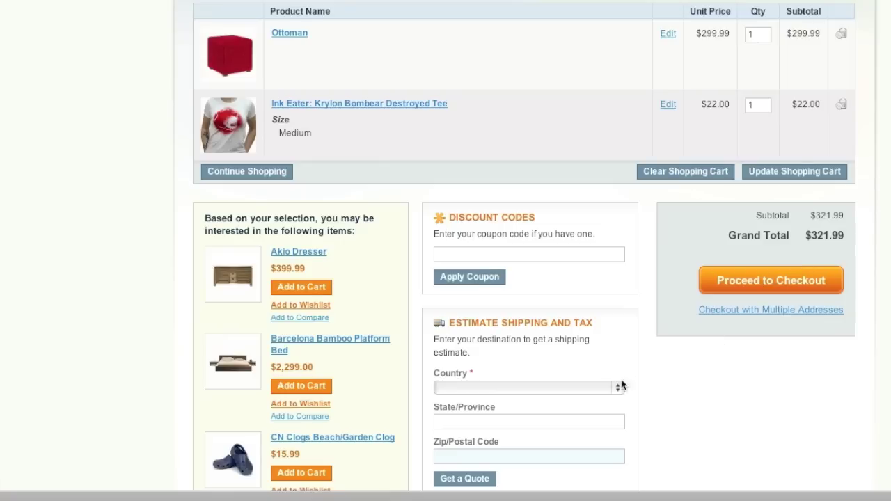
- Set the cart's shipping estimate destination to United States, Florida, with zip code 33771
left_click(158, 495)
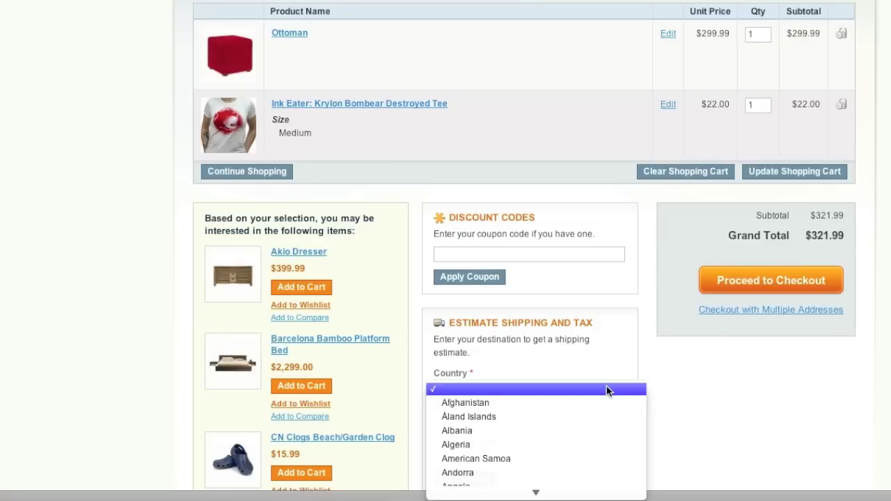
key("u")
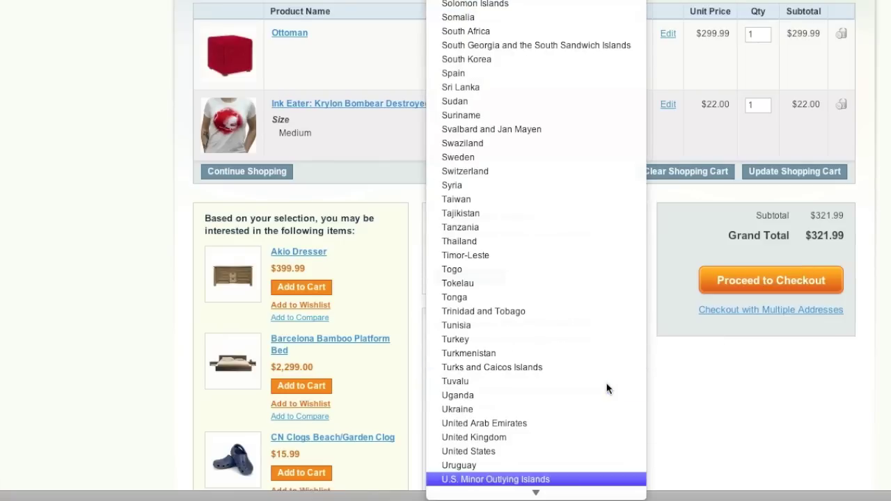
left_click(546, 454)
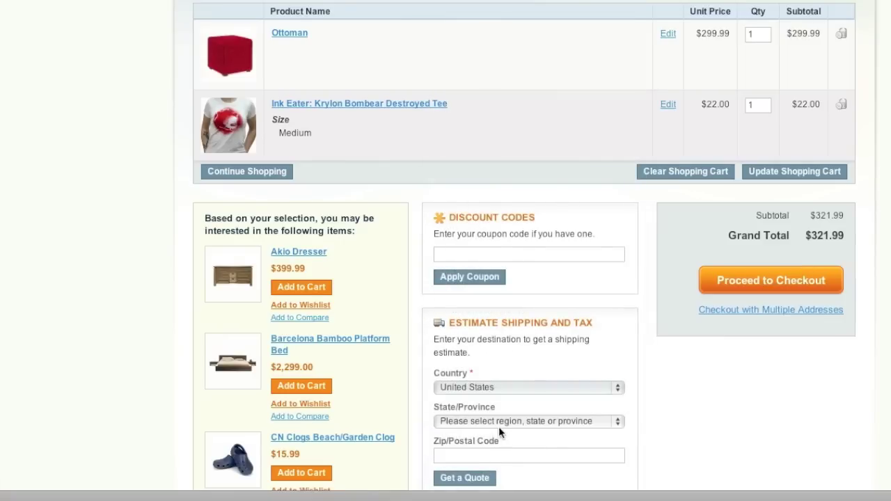
left_click(499, 425)
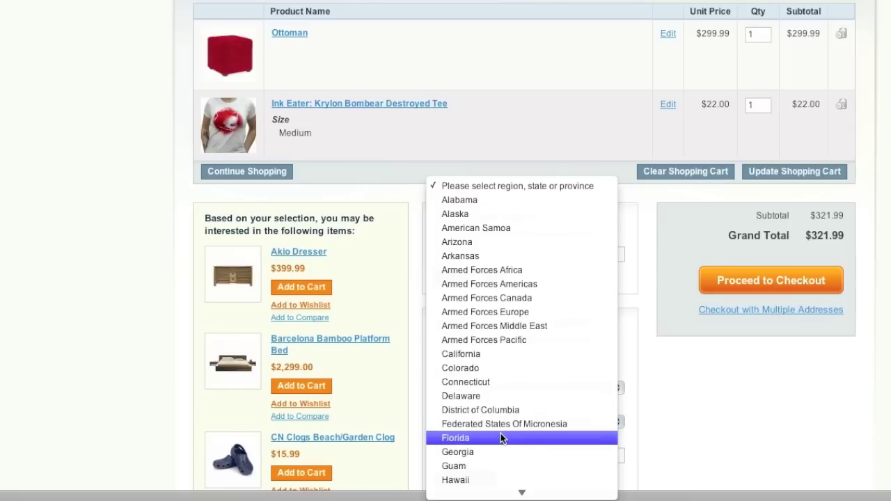
left_click(503, 437)
left_click(470, 454)
type("33771")
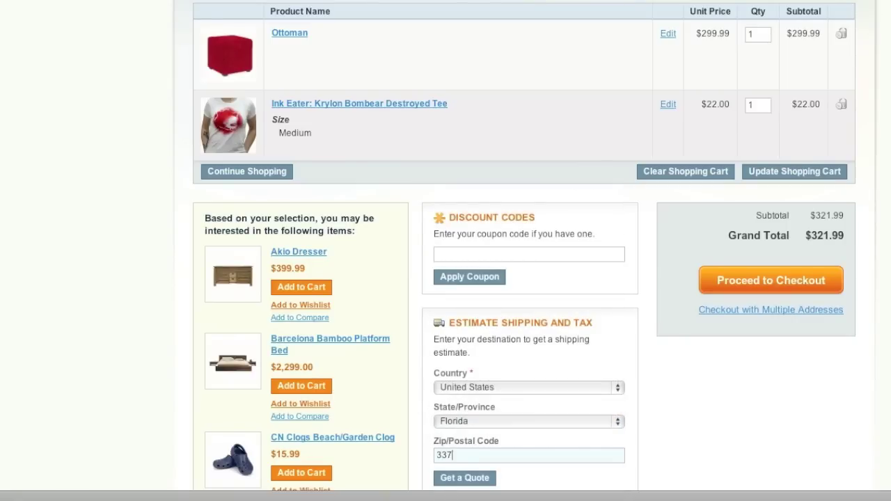
- Request the Florida shipping quote and check it against the general USA rate for order subtotal 100 in tablerates.csv
left_click(468, 485)
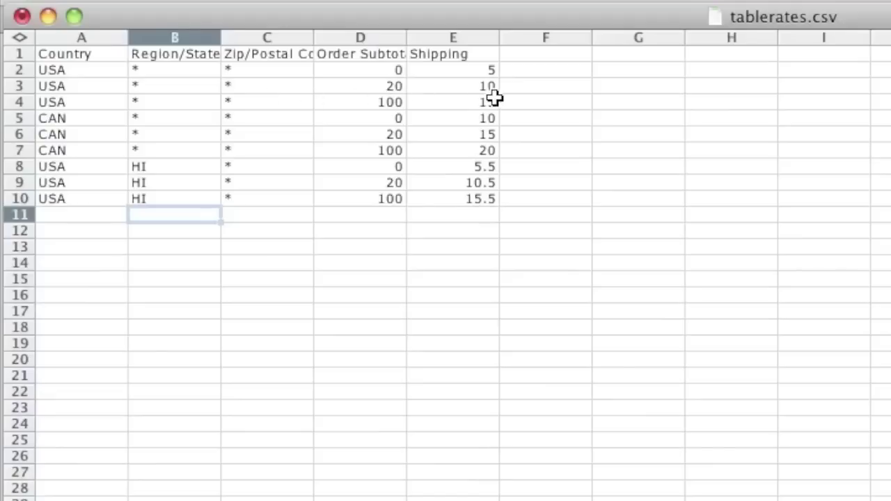
left_click(495, 99)
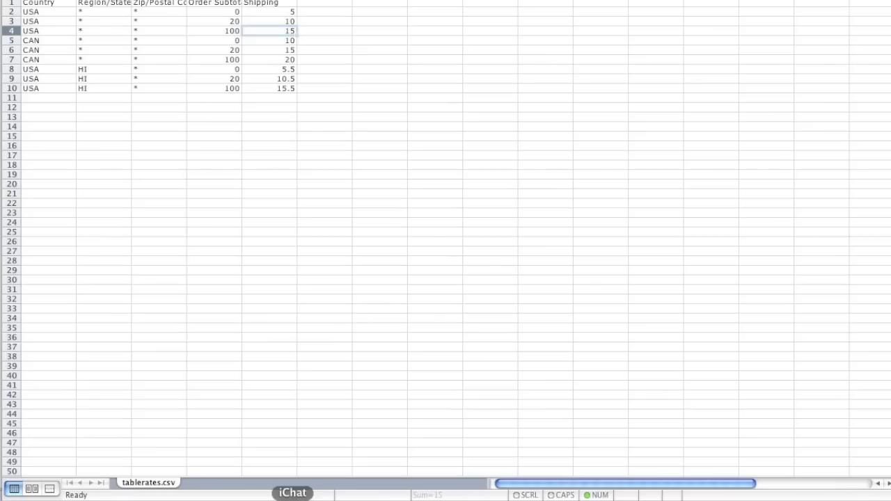
left_click(247, 499)
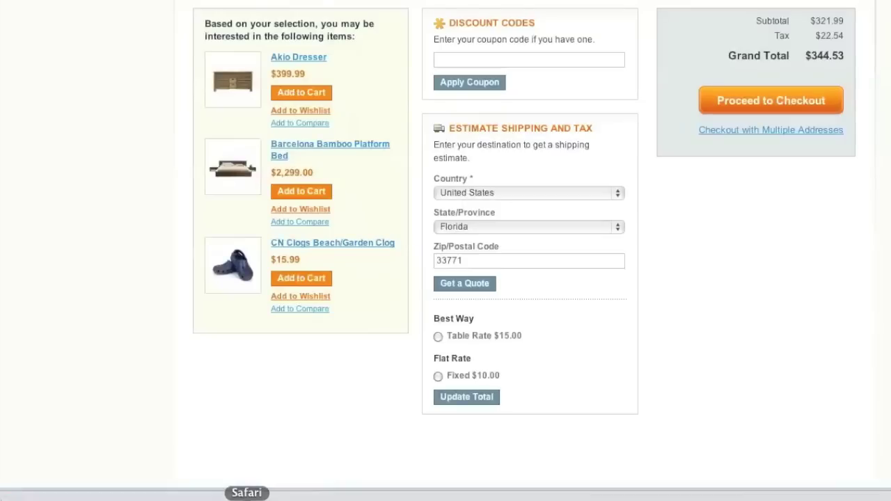
- Change the estimate's state to Hawaii and zip code to 96808, and request a new shipping quote
left_click(485, 227)
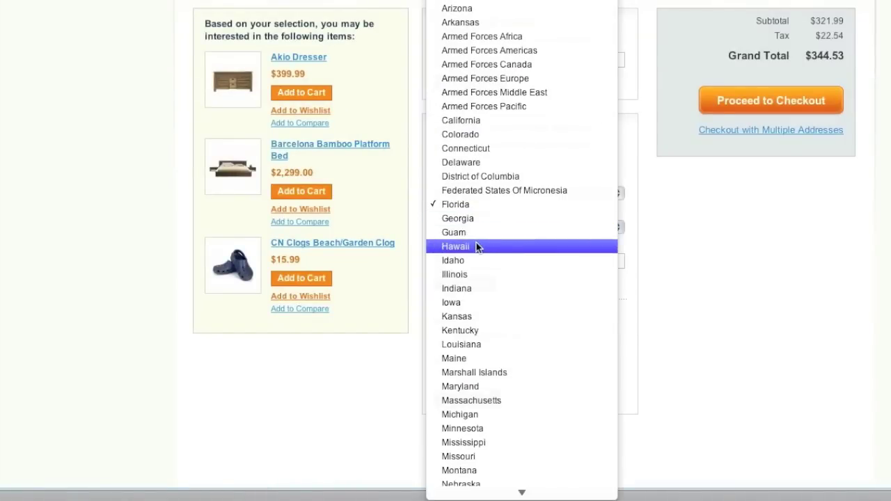
left_click(481, 247)
double_click(469, 263)
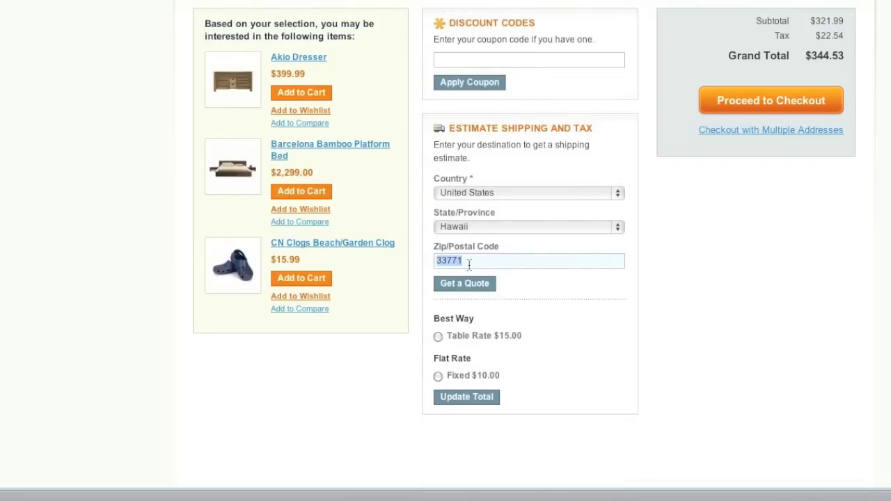
type("06808")
left_click(465, 284)
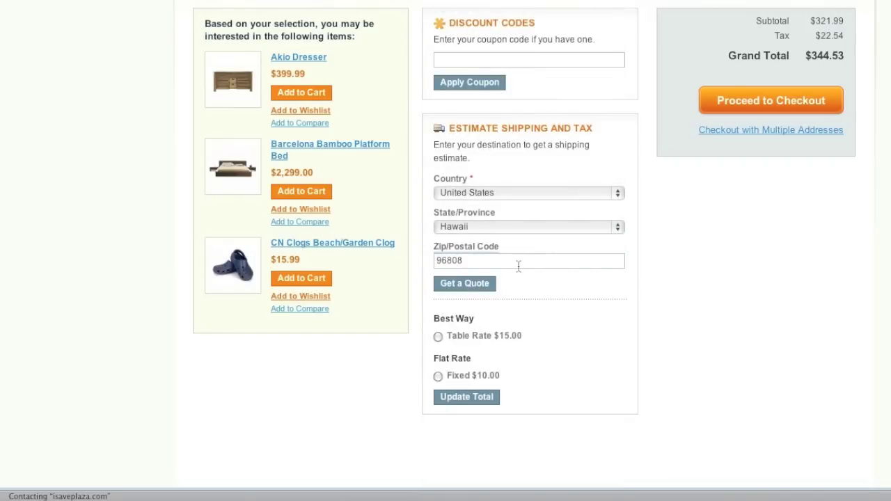
- Compare the Hawaii quote's table rate with the HI row for order subtotal 100 in tablerates.csv
scroll(641, 206, "down", 3)
scroll(641, 207, "down", 3)
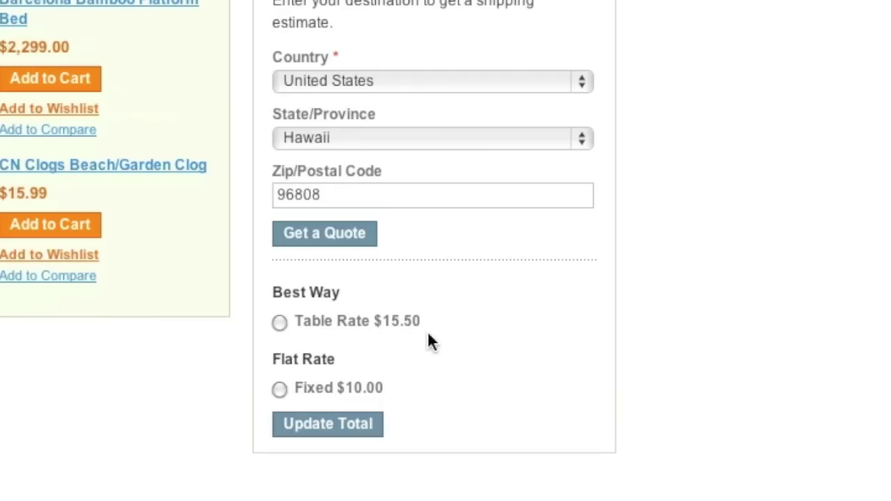
left_click(790, 496)
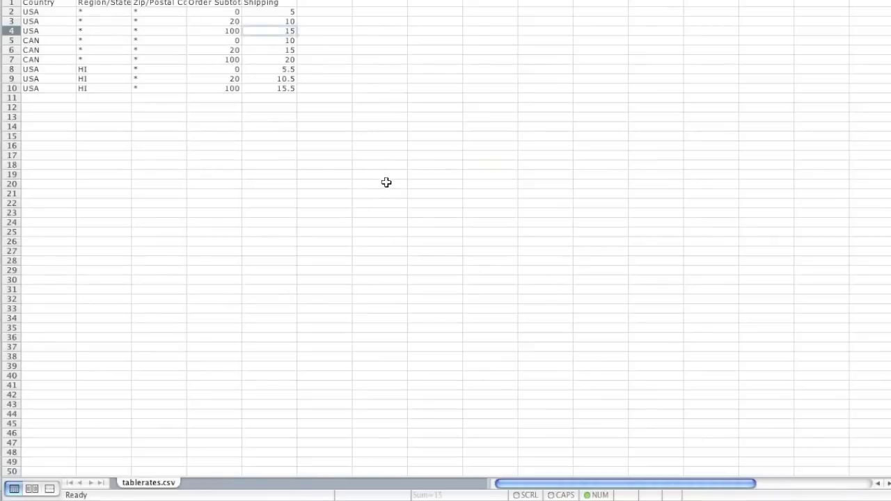
left_click(283, 89)
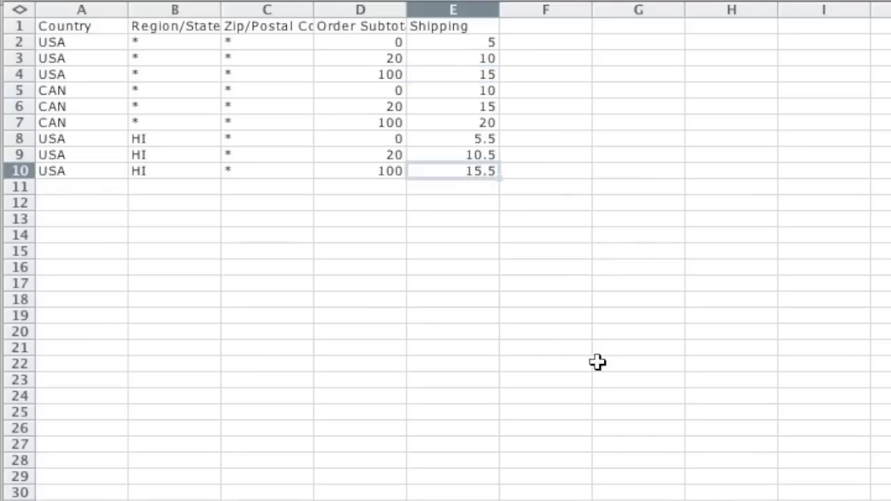
left_click(248, 496)
- Request a shipping quote for Canada, Alberta, and compare it with the CAN rate for order subtotal 100 in tablerates.csv
left_click(494, 240)
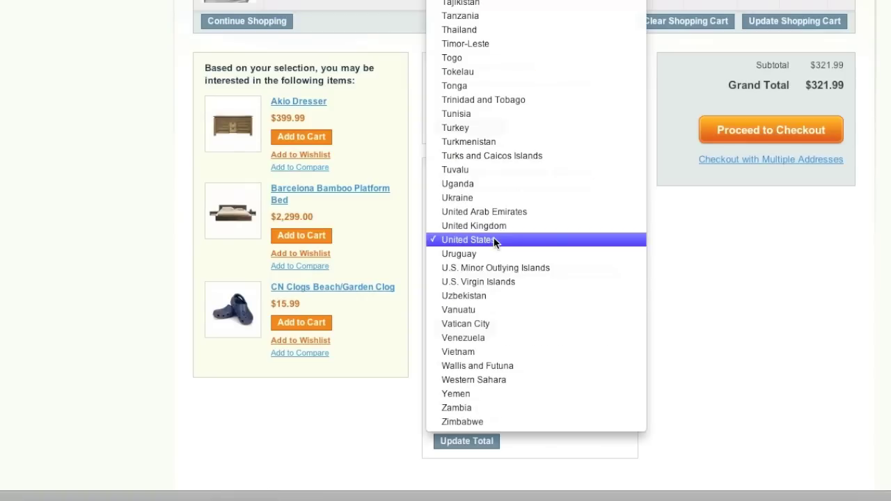
scroll(494, 241, "up", 15)
left_click(473, 27)
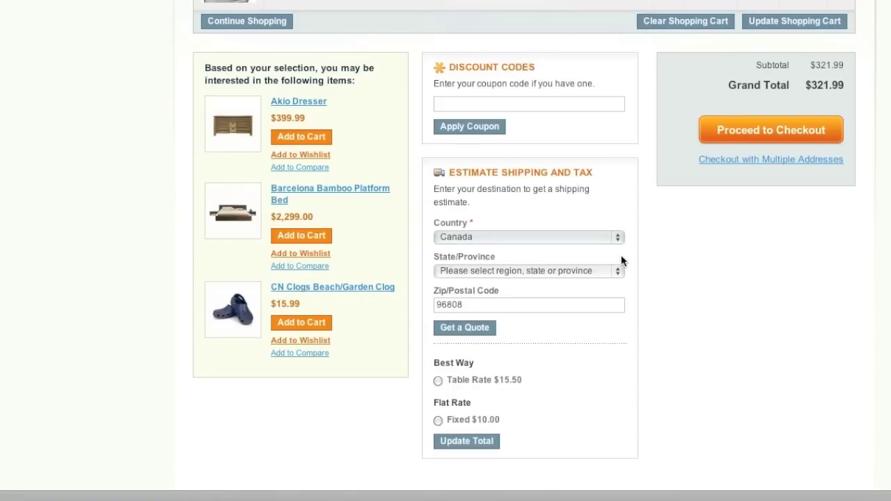
left_click(561, 270)
left_click(555, 288)
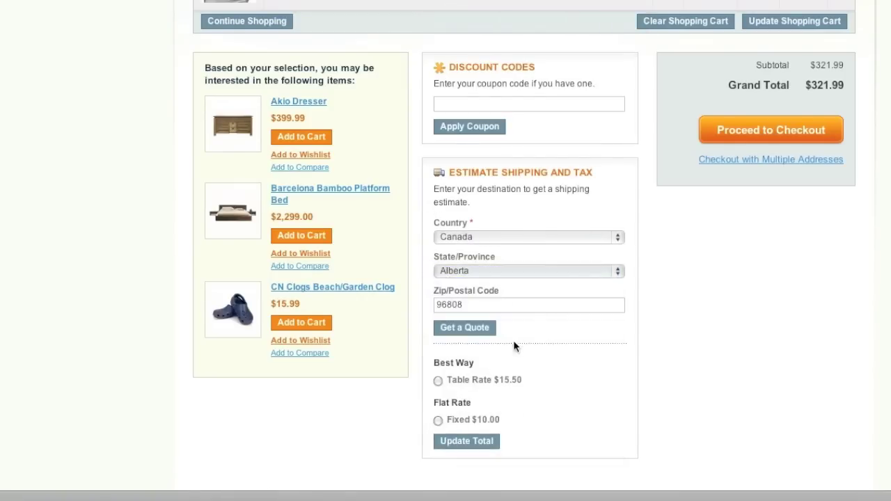
left_click(466, 327)
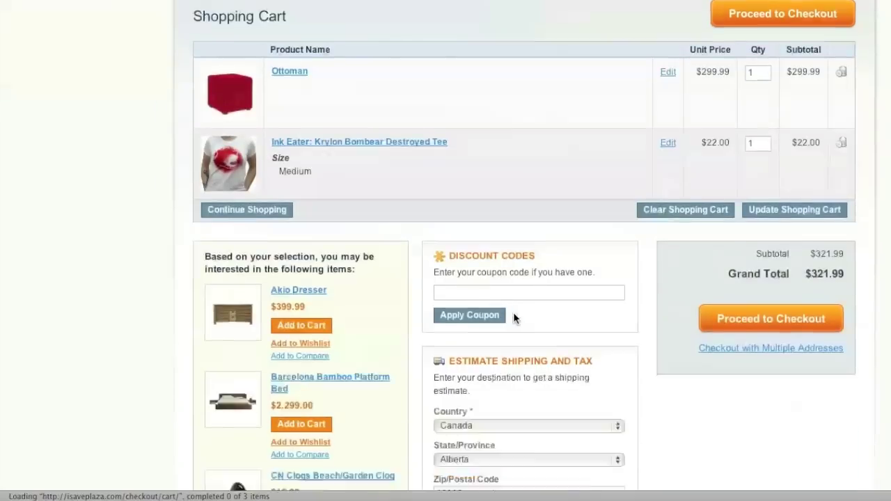
scroll(514, 313, "down", 3)
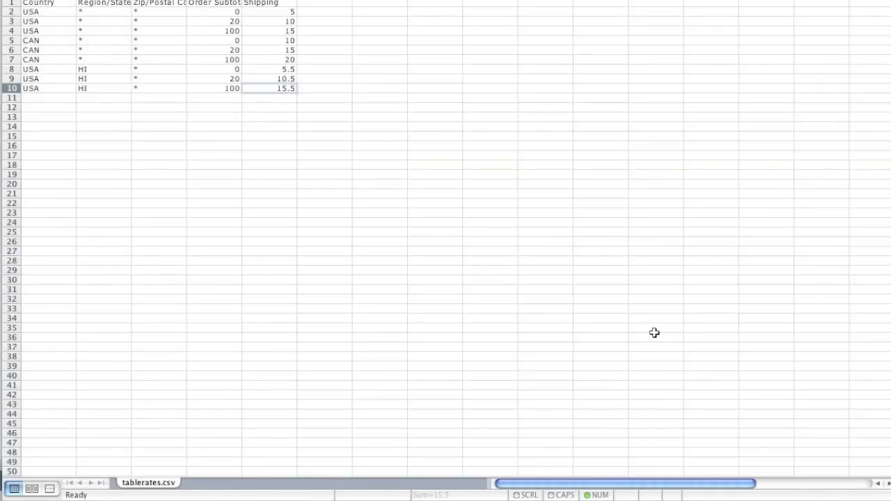
left_click(282, 58)
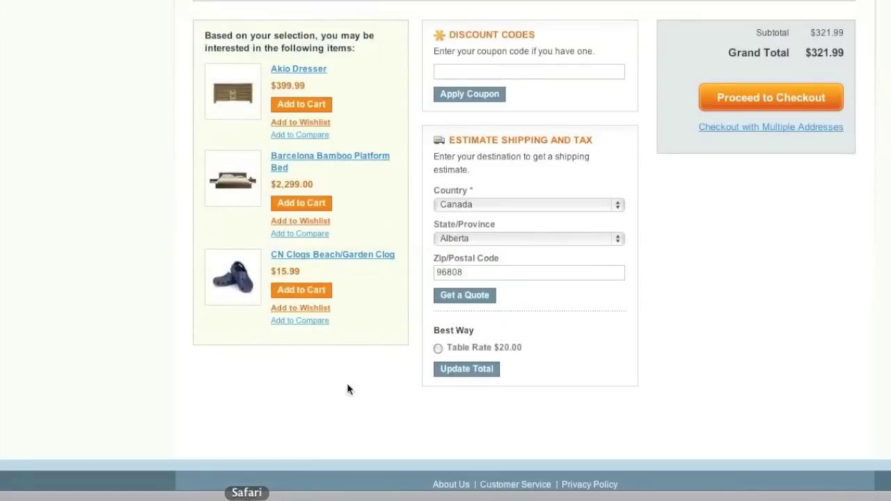
- Remove the Ottoman from the shopping cart and review the updated shipping estimate for Canada
scroll(348, 388, "up", 5)
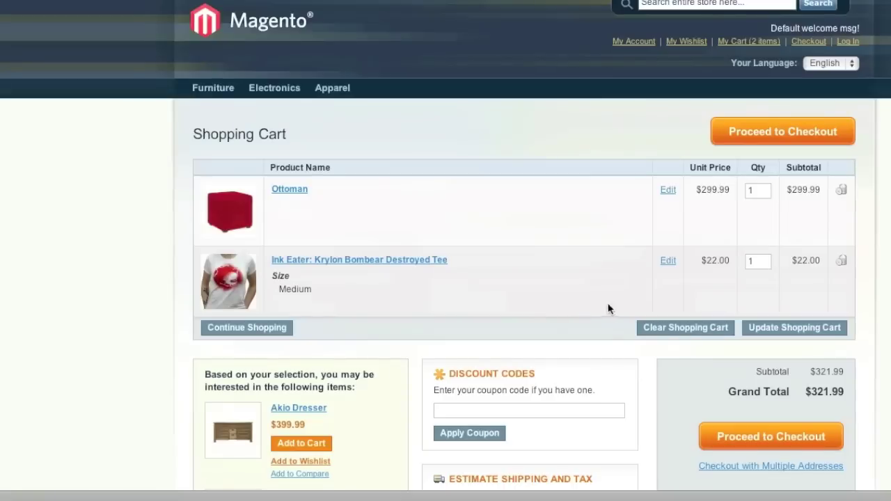
left_click(841, 190)
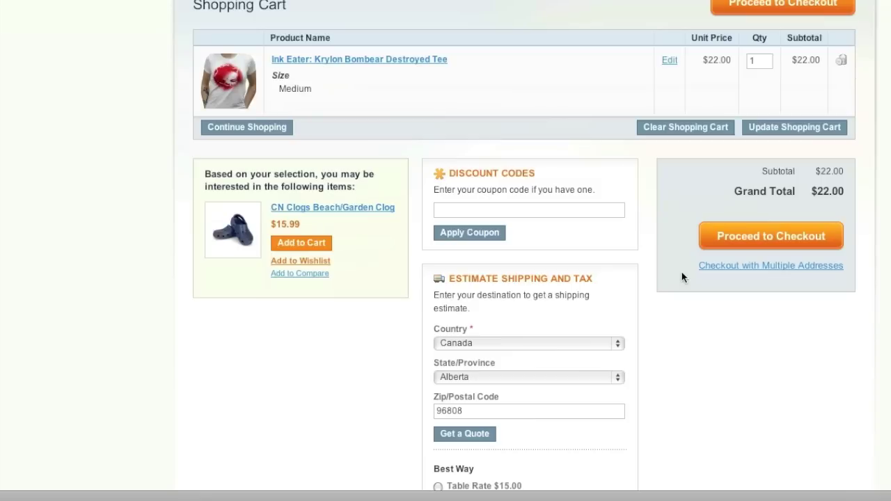
scroll(681, 277, "down", 1)
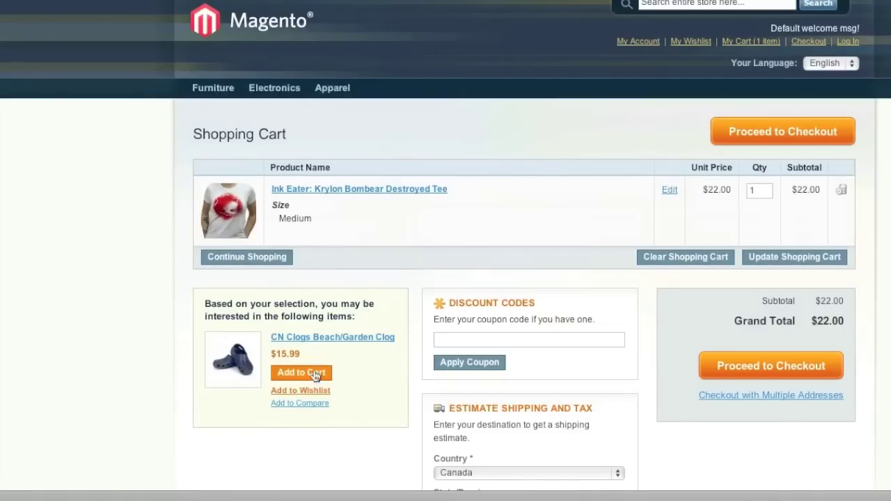
- Add the CN Clogs Beach/Garden Clog to the cart with gender Mens and shoe size 9
left_click(315, 374)
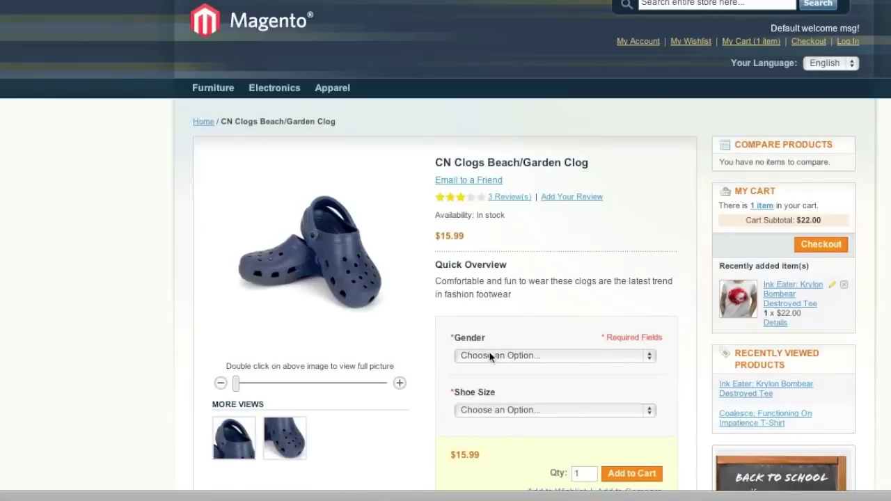
left_click(507, 356)
left_click(506, 371)
left_click(532, 412)
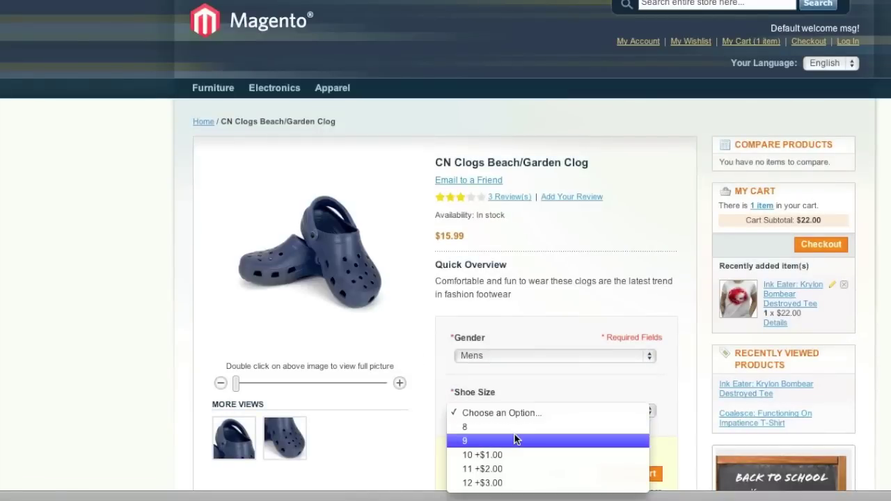
left_click(521, 439)
scroll(568, 392, "down", 1)
left_click(629, 433)
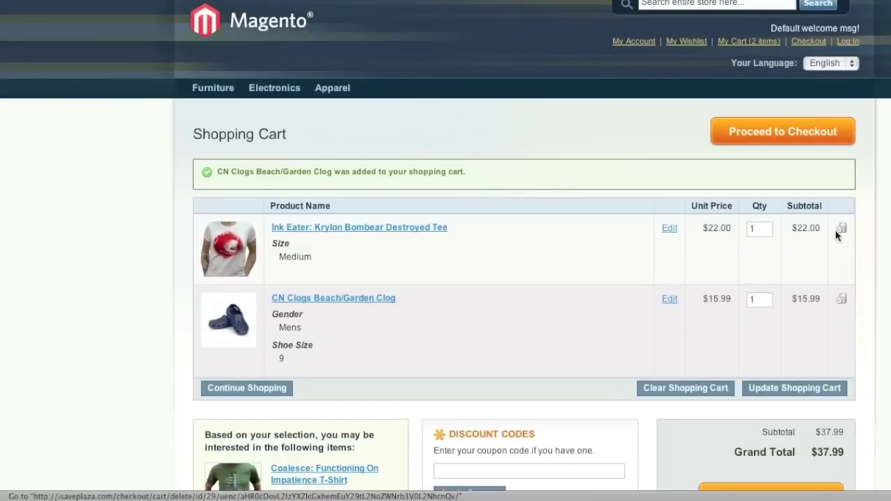
- Remove the Ink Eater tee from the cart and compare the table rate with the CAN row for order subtotal 0 in tablerates.csv
left_click(841, 229)
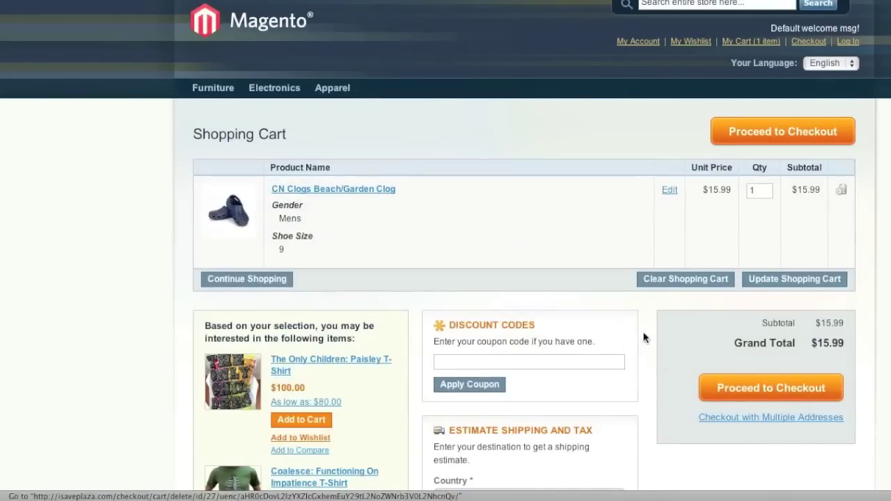
scroll(592, 350, "down", 5)
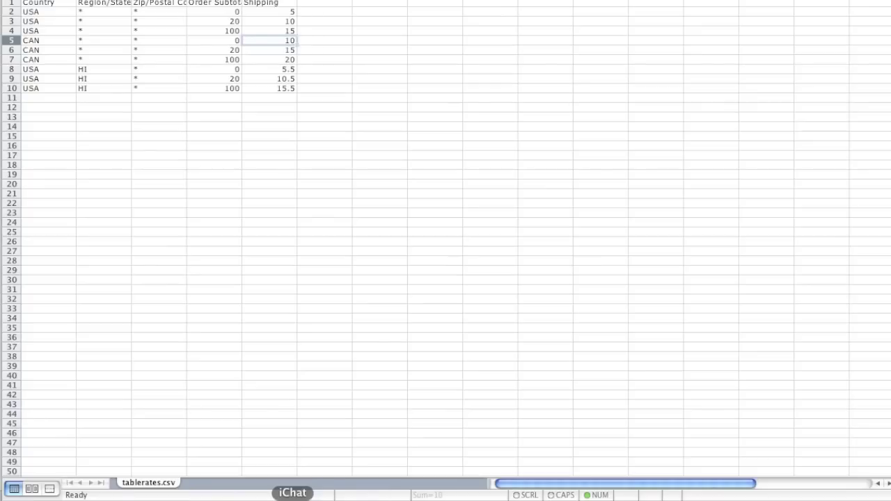
left_click(244, 496)
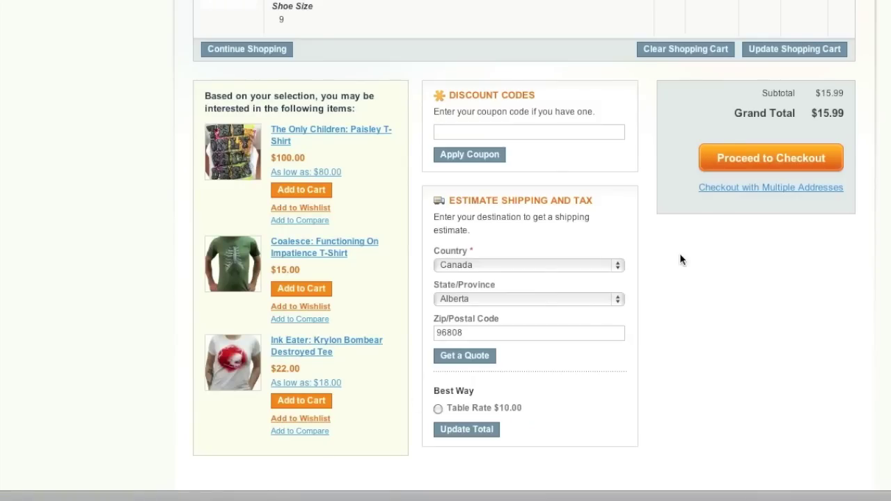